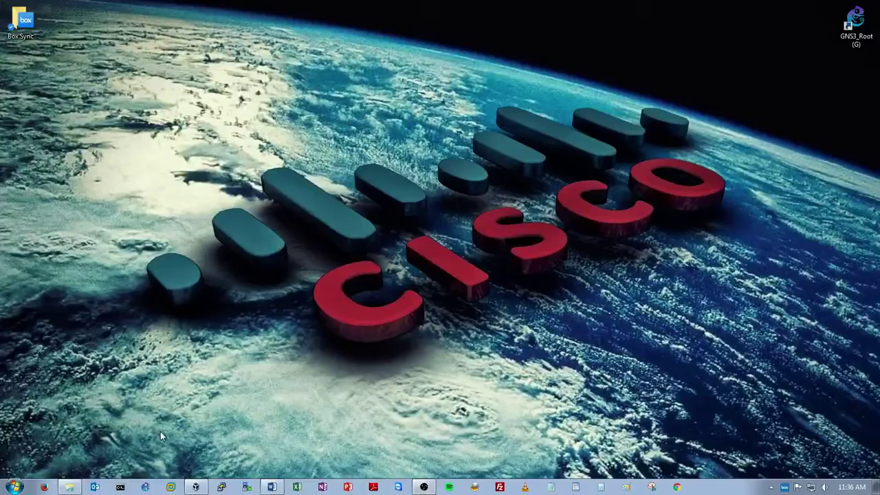
Step: Launch GNS3, minimize the GNS3 VM window, and select the default 'untitled' project name
{"action": "left_click", "coordinate": [145, 486]}
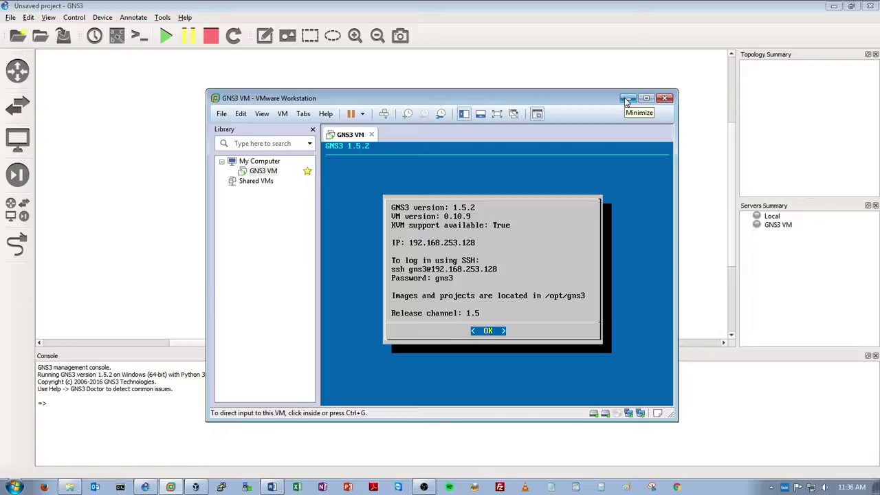
{"action": "left_click", "coordinate": [628, 100]}
{"action": "double_click", "coordinate": [449, 237]}
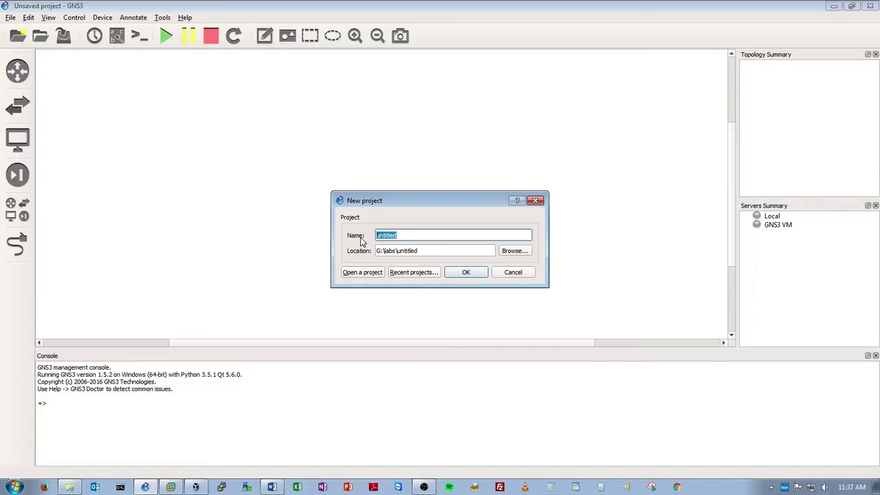
Step: Create a new project named 'test-ORIGINAL'
{"action": "type", "text": "test-ORIG"}
{"action": "key", "text": "BackSpace"}
{"action": "type", "text": "GINAL"}
{"action": "key", "text": "Return"}
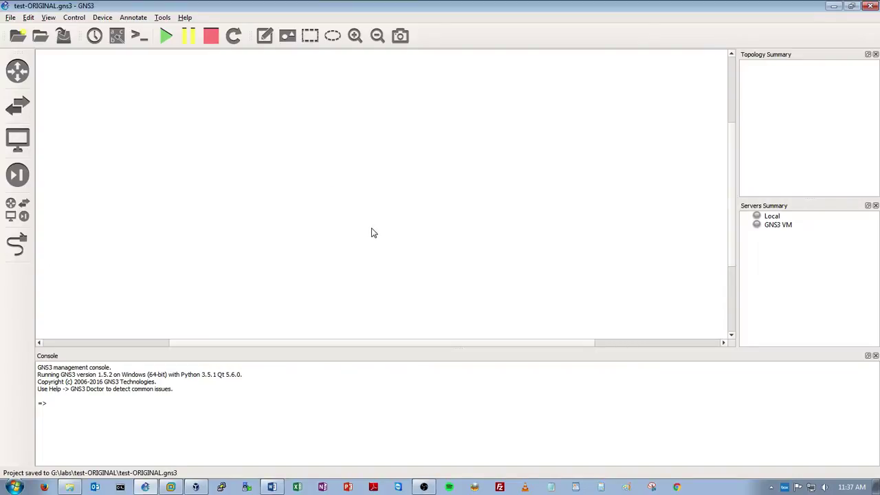
Step: Place a c3725v router and the XP 1 host on the canvas and begin a link at XP 1
{"action": "left_click", "coordinate": [24, 207]}
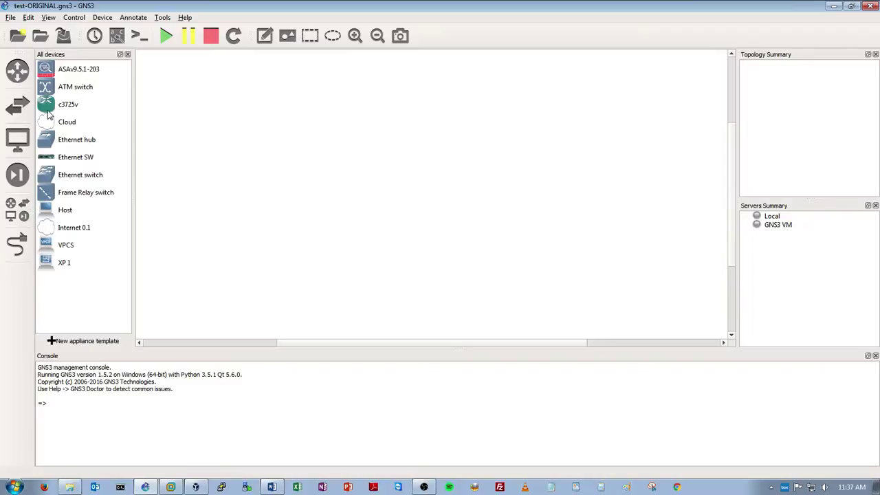
{"action": "left_click_drag", "start_coordinate": [50, 110], "coordinate": [389, 166]}
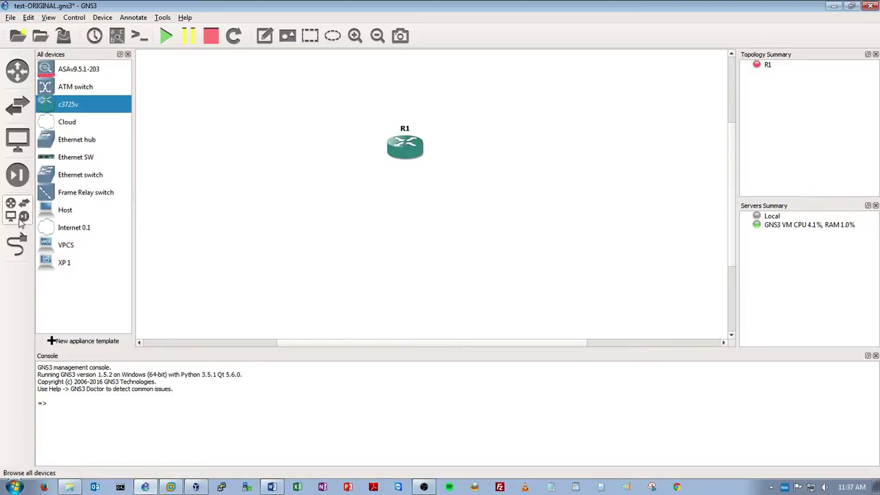
{"action": "left_click_drag", "start_coordinate": [53, 267], "coordinate": [334, 224]}
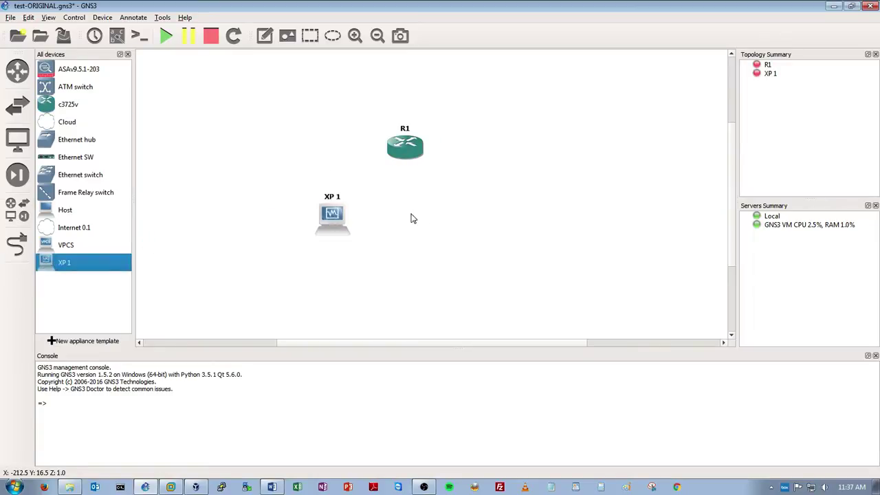
{"action": "left_click", "coordinate": [21, 249]}
{"action": "left_click", "coordinate": [325, 219]}
Step: Link XP 1's port to R1's first port, then start all devices
{"action": "left_click", "coordinate": [340, 225]}
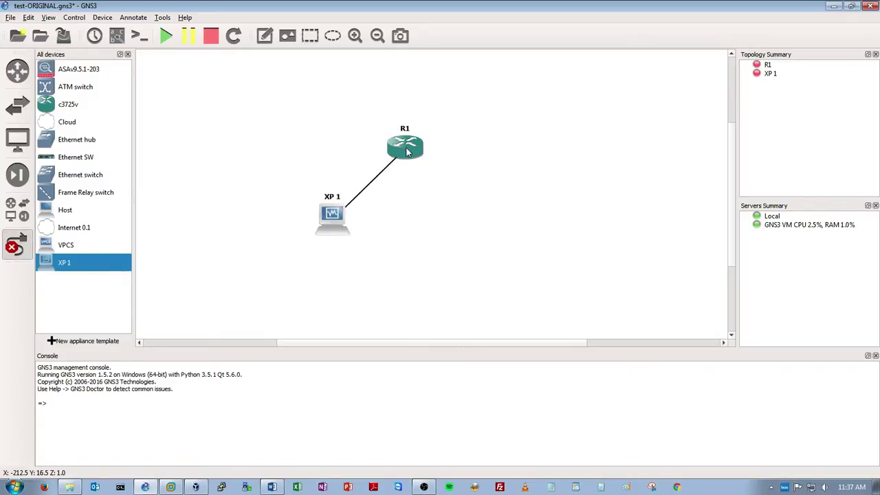
{"action": "left_click", "coordinate": [406, 151]}
{"action": "left_click", "coordinate": [421, 156]}
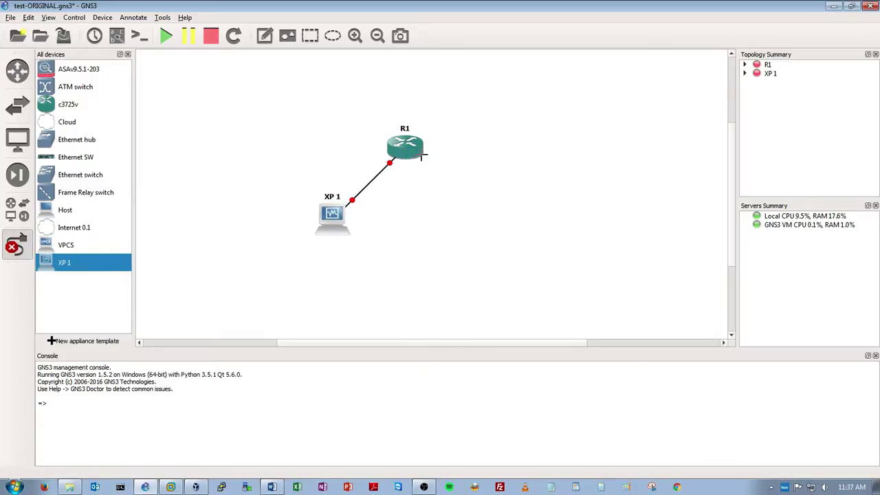
{"action": "right_click", "coordinate": [279, 128]}
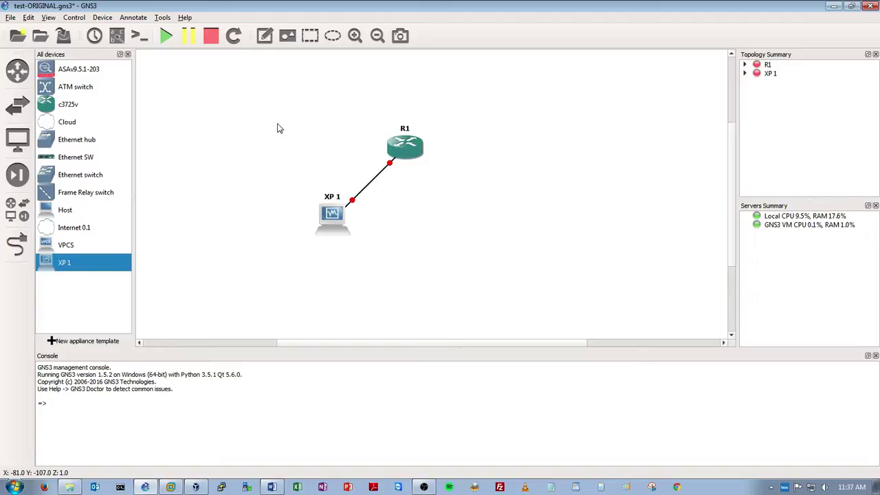
{"action": "left_click", "coordinate": [167, 37]}
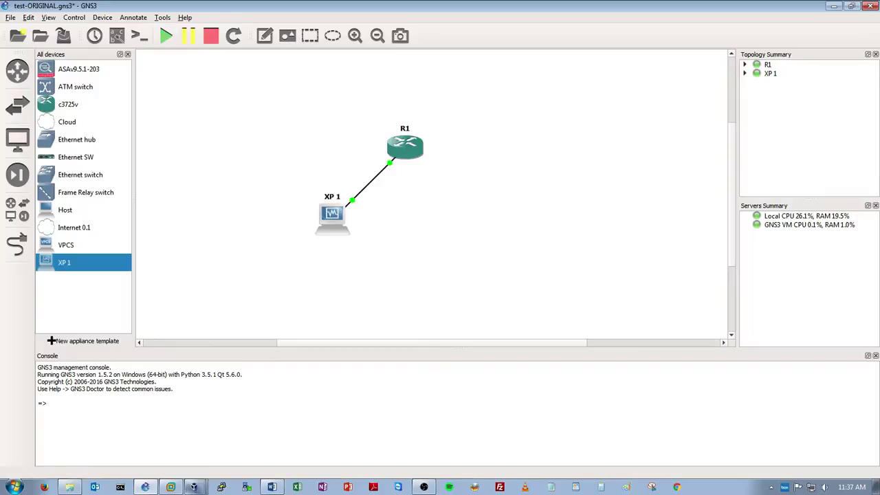
{"action": "left_click", "coordinate": [194, 486]}
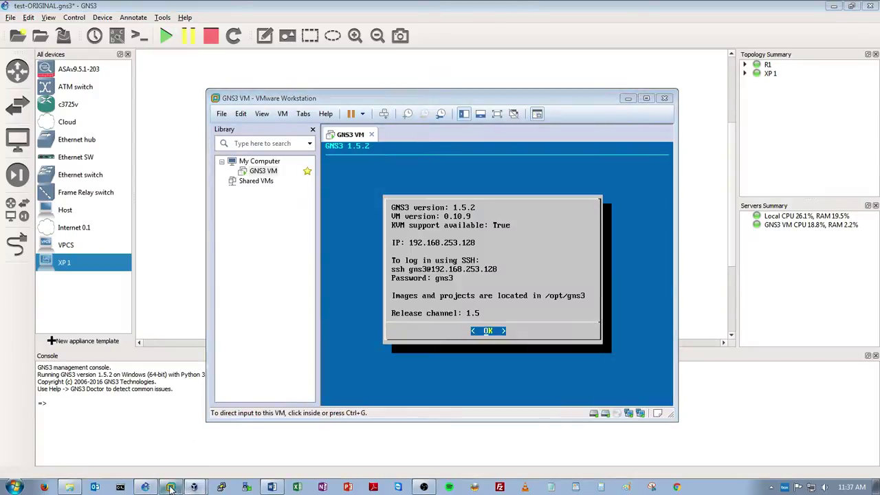
Step: Log on to XP 1, dismiss the Genuine Advantage prompt, and open a Command Prompt at C:\
{"action": "left_click", "coordinate": [171, 487]}
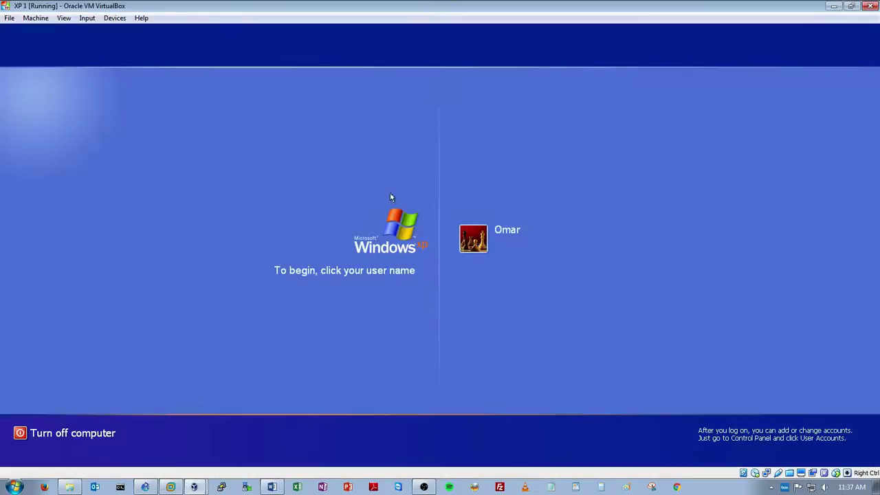
{"action": "left_click", "coordinate": [492, 240]}
{"action": "left_click", "coordinate": [556, 341]}
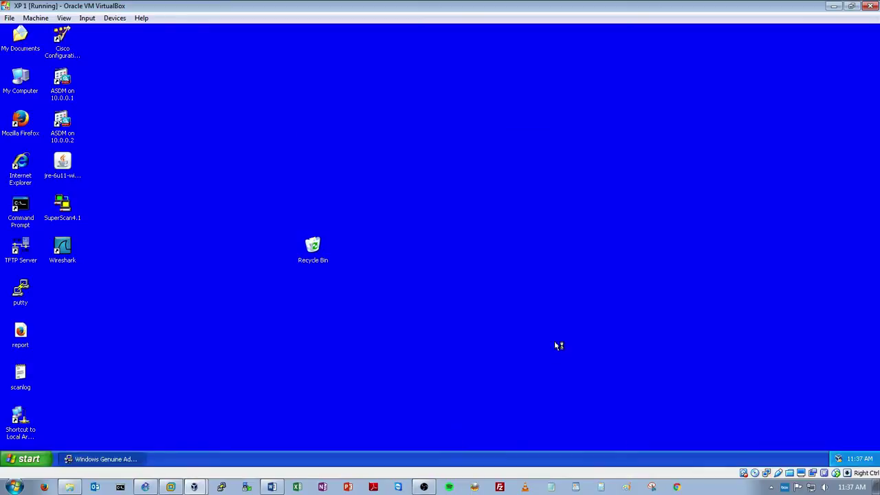
{"action": "double_click", "coordinate": [27, 206]}
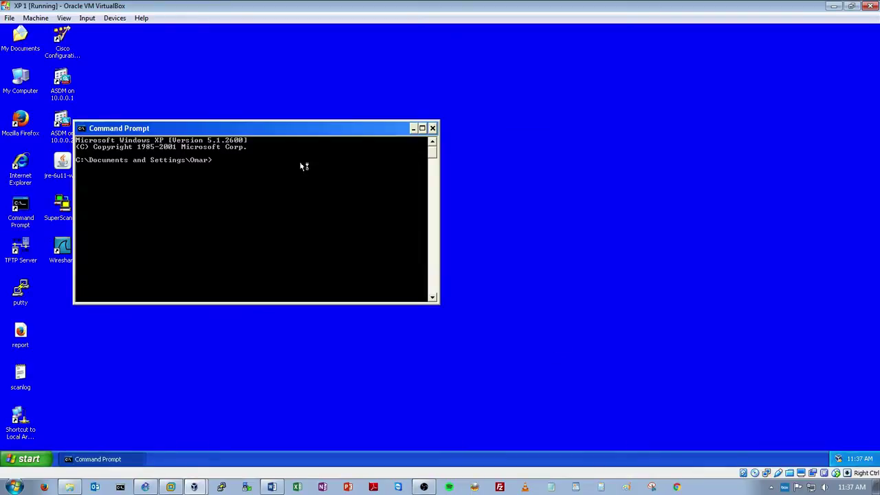
{"action": "left_click_drag", "start_coordinate": [220, 130], "coordinate": [358, 86]}
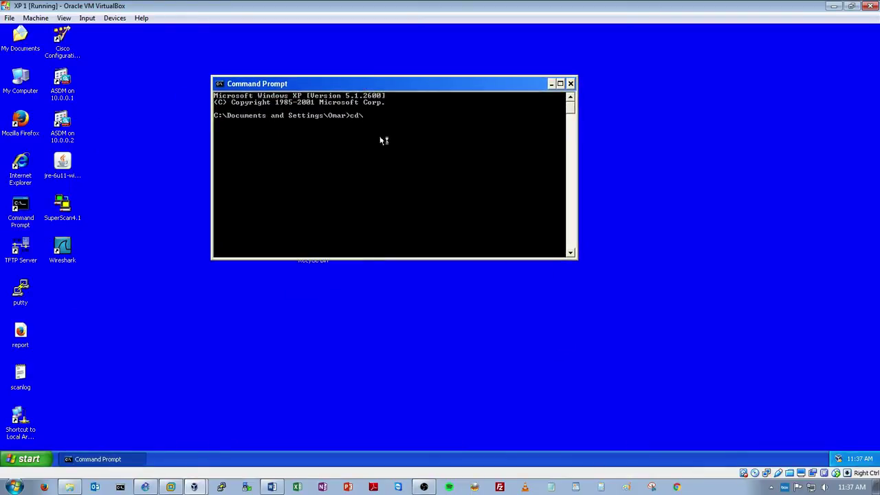
{"action": "key", "text": "Return"}
{"action": "key", "text": "Return"}
{"action": "key", "text": "Return"}
{"action": "key", "text": "Return"}
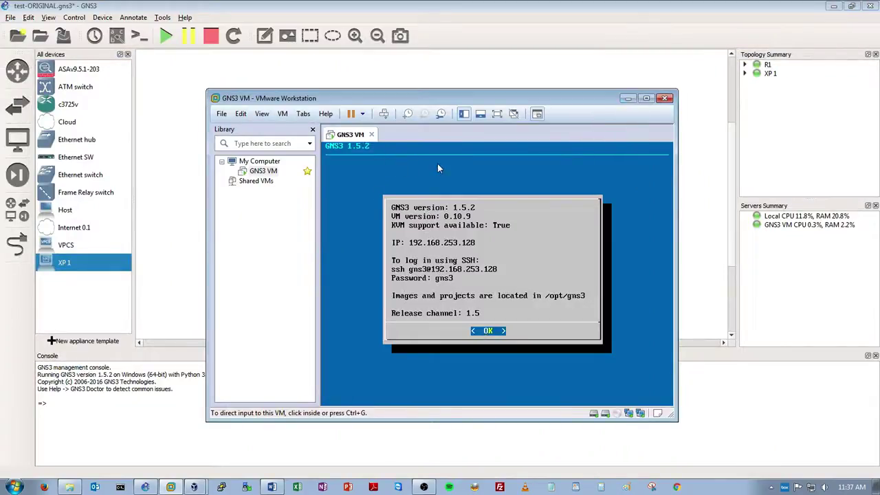
Step: Reveal the topology, select R1, and close the SuperPuTTY crash message
{"action": "left_click", "coordinate": [628, 98]}
{"action": "left_click_drag", "start_coordinate": [396, 144], "coordinate": [398, 145]}
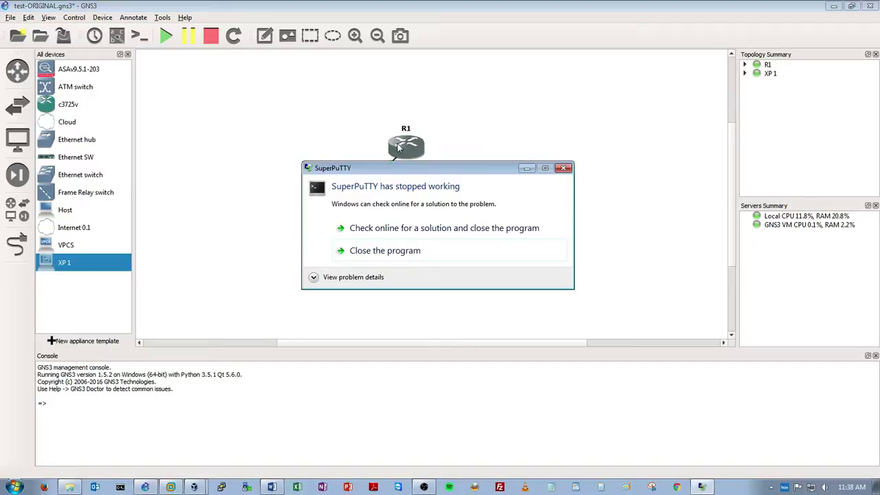
{"action": "left_click", "coordinate": [389, 252]}
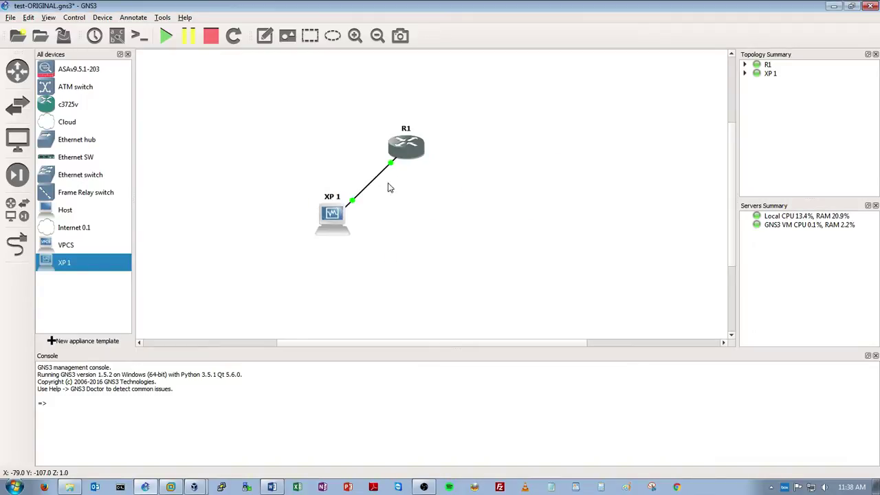
Step: Open R1's console with the bundled PuTTY through its Custom console setting
{"action": "right_click", "coordinate": [421, 146]}
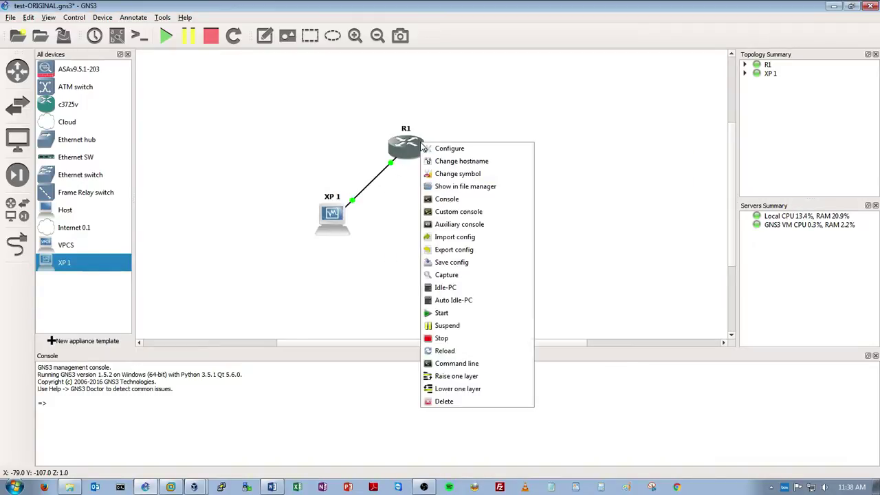
{"action": "left_click", "coordinate": [438, 212]}
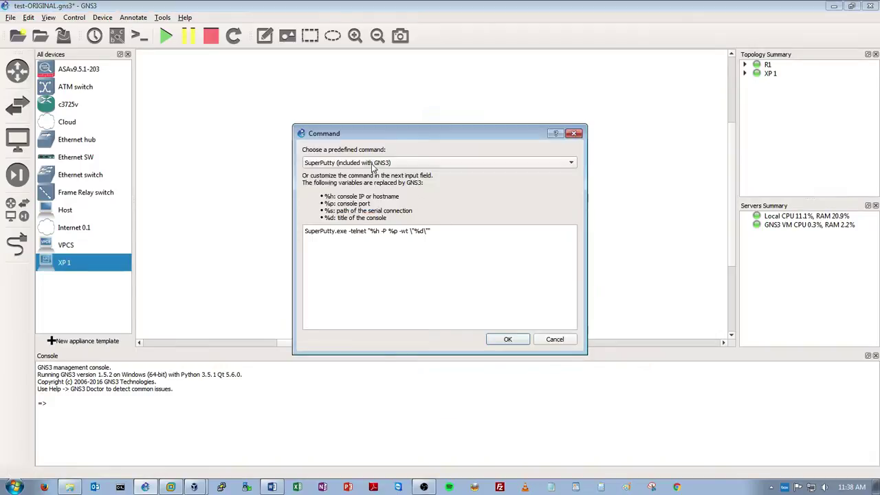
{"action": "left_click", "coordinate": [365, 164]}
{"action": "left_click", "coordinate": [344, 117]}
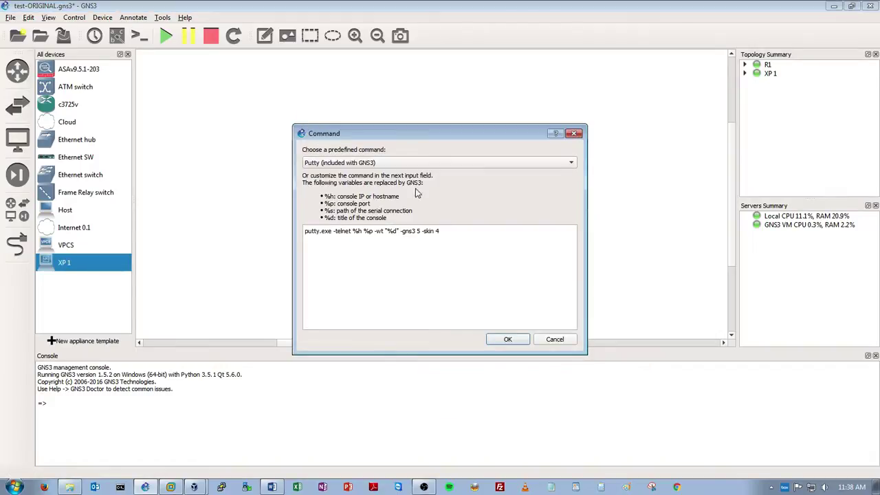
{"action": "left_click", "coordinate": [506, 339]}
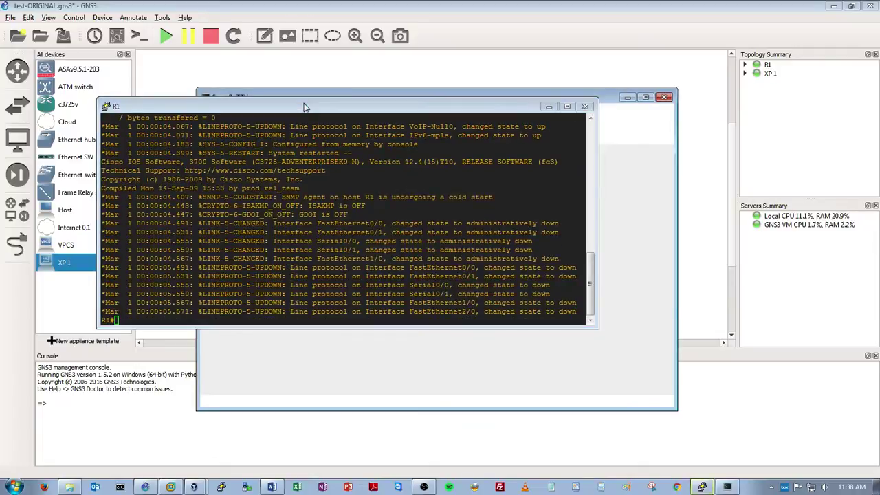
Step: Move the R1 PuTTY window aside and exit SuperPuTTY
{"action": "left_click_drag", "start_coordinate": [304, 104], "coordinate": [385, 90]}
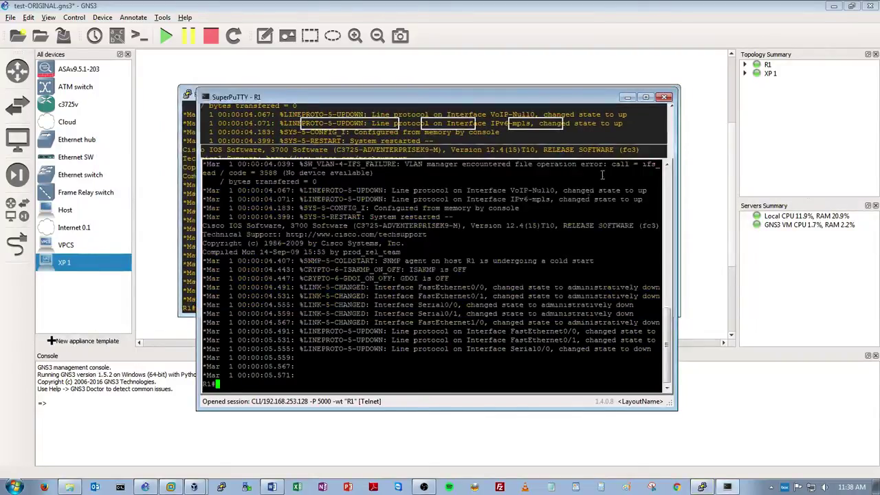
{"action": "left_click", "coordinate": [663, 100]}
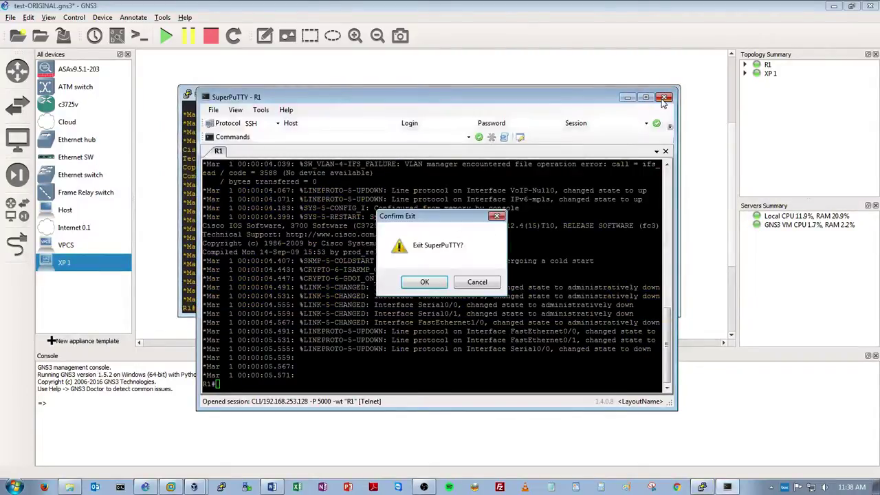
{"action": "left_click", "coordinate": [429, 283]}
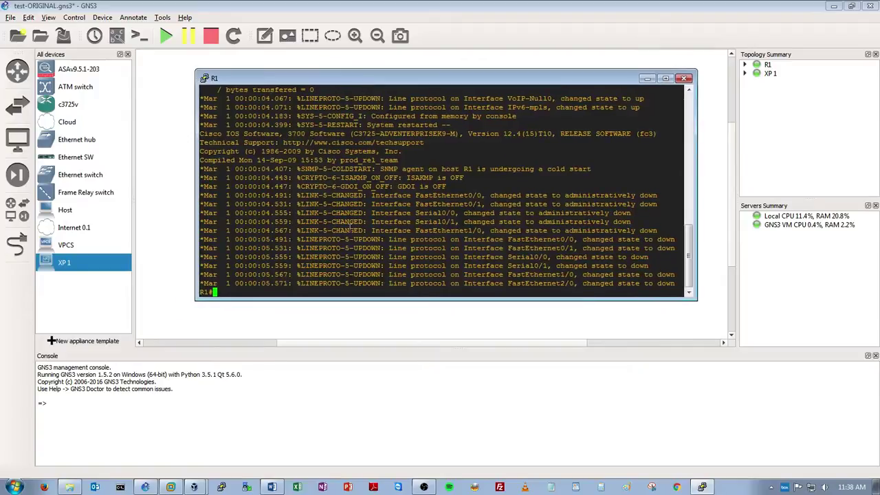
Step: Assign 192.168.1.1 255.255.255.0 to R1's FastEthernet0/0 interface
{"action": "key", "text": "Return"}
{"action": "key", "text": "Return"}
{"action": "key", "text": "Return"}
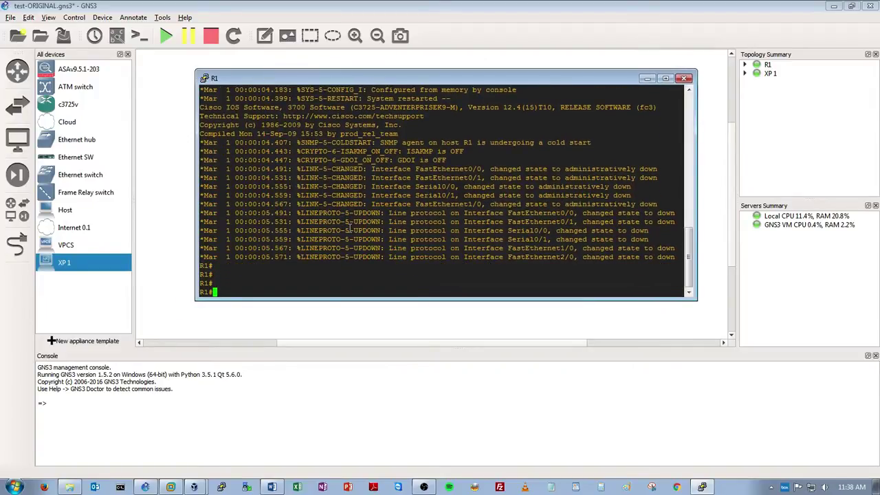
{"action": "type", "text": "conf t"}
{"action": "key", "text": "Return"}
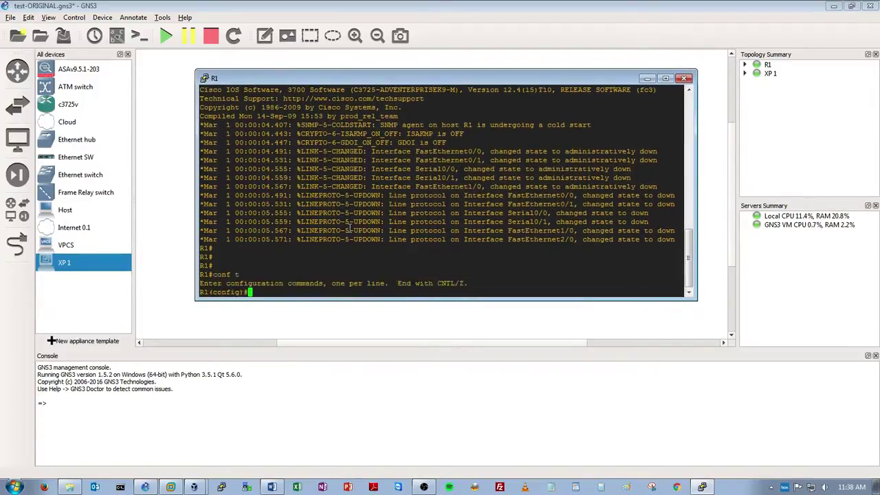
{"action": "type", "text": "int f0/0"}
{"action": "key", "text": "Return"}
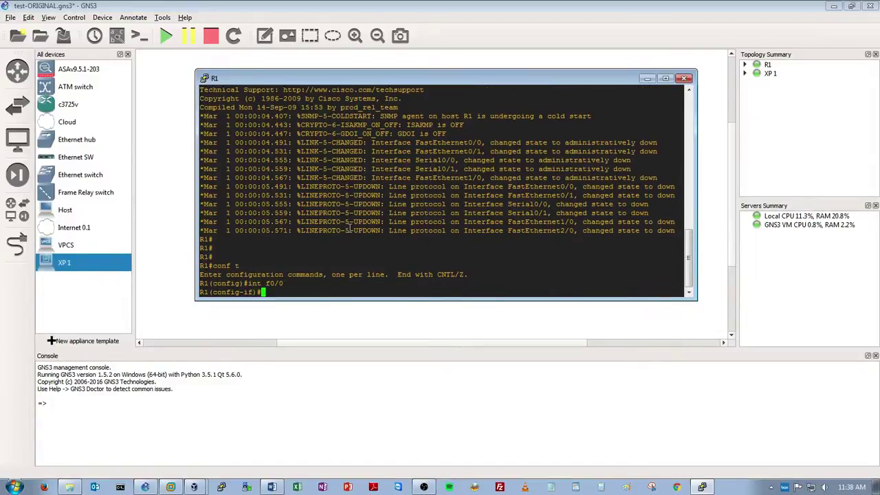
{"action": "type", "text": "ip add 192.168.1.1 255.255.25"}
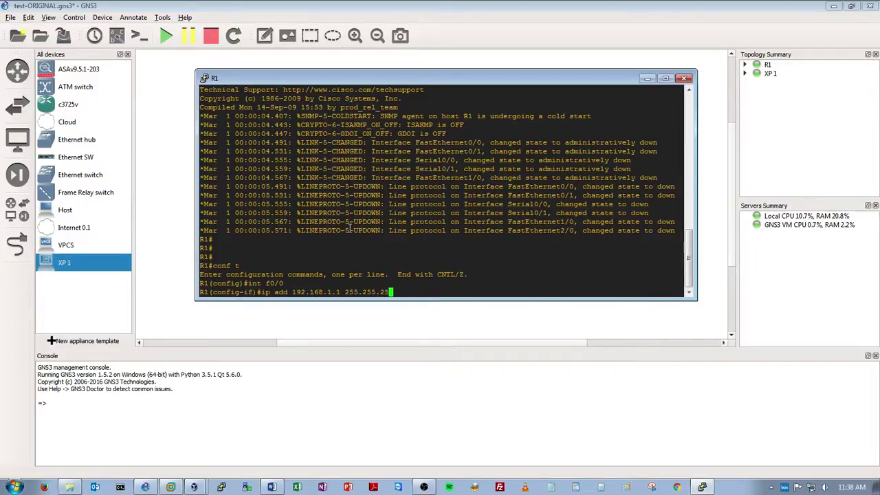
{"action": "type", "text": "5.0"}
{"action": "key", "text": "Return"}
Step: Enable f0/0 with no shut and ping 192.168.1.3 successfully (5/5)
{"action": "type", "text": "no s"}
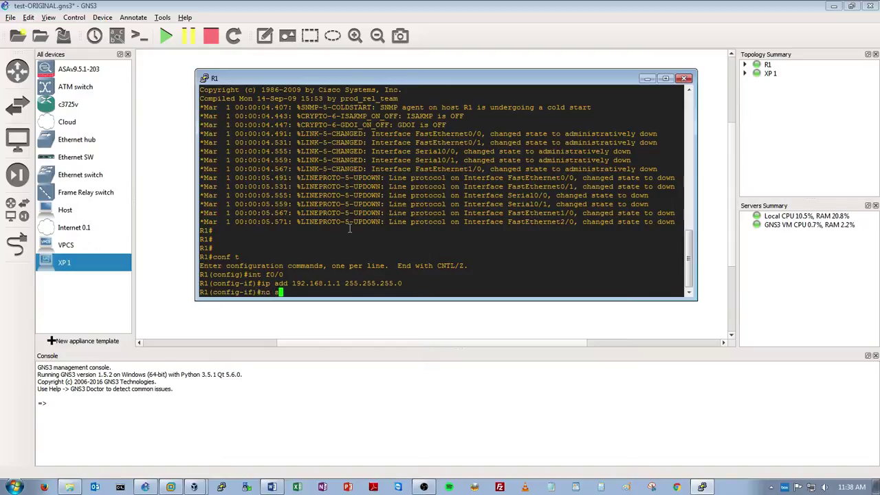
{"action": "type", "text": "hut"}
{"action": "key", "text": "Return"}
{"action": "type", "text": "do "}
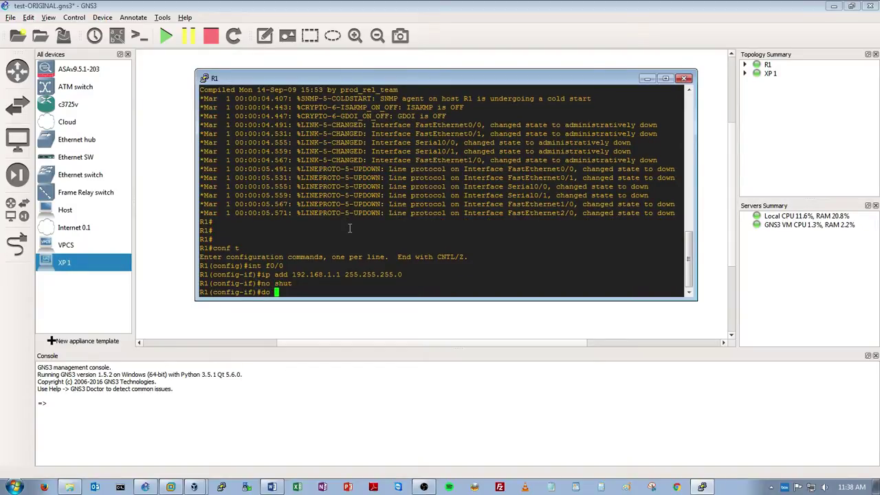
{"action": "type", "text": "ping "}
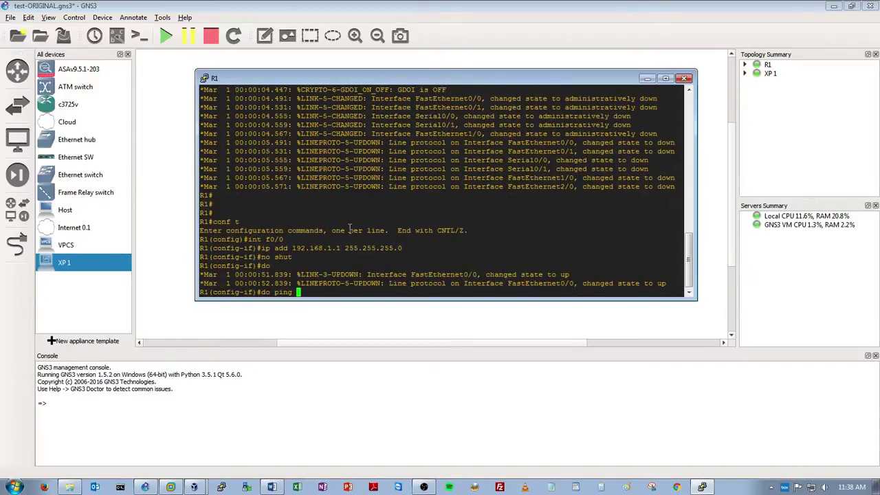
{"action": "type", "text": "192.168.1.3"}
{"action": "key", "text": "Return"}
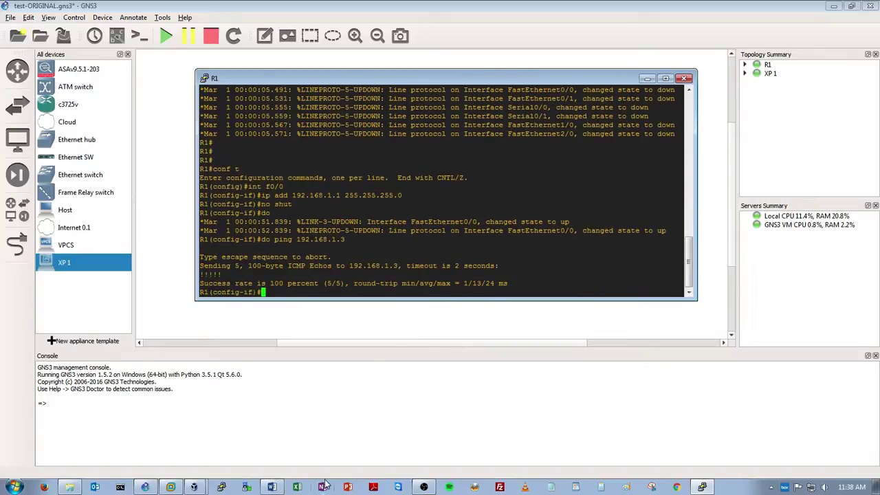
Step: From XP 1's Command Prompt, ping 192.168.1.1 with 4/4 replies, then return to GNS3
{"action": "left_click", "coordinate": [204, 459]}
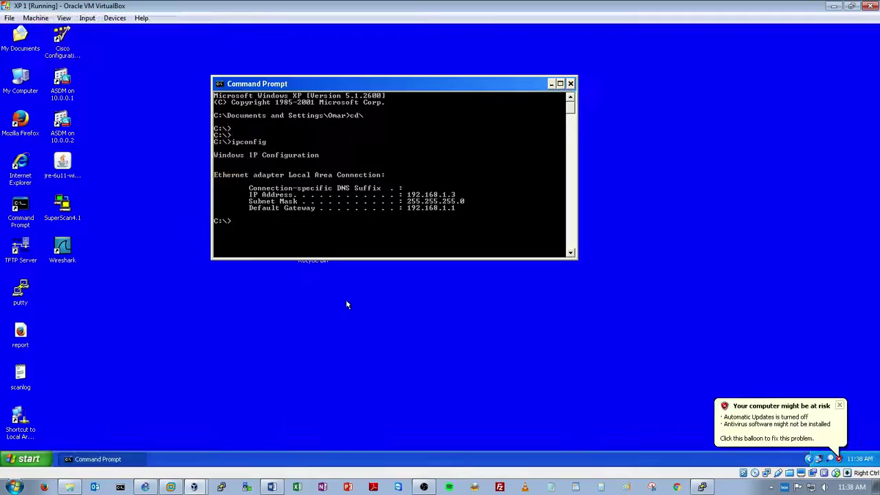
{"action": "left_click", "coordinate": [326, 286]}
{"action": "key", "text": "c"}
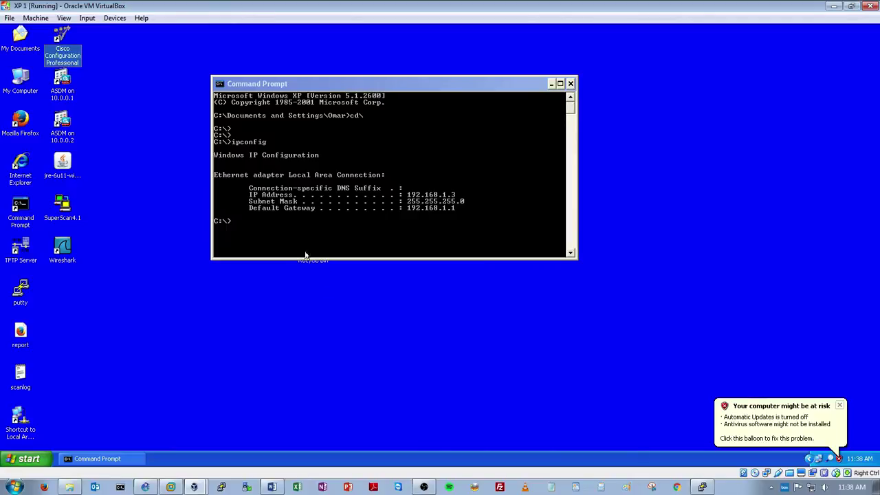
{"action": "left_click", "coordinate": [302, 246]}
{"action": "type", "text": "ping "}
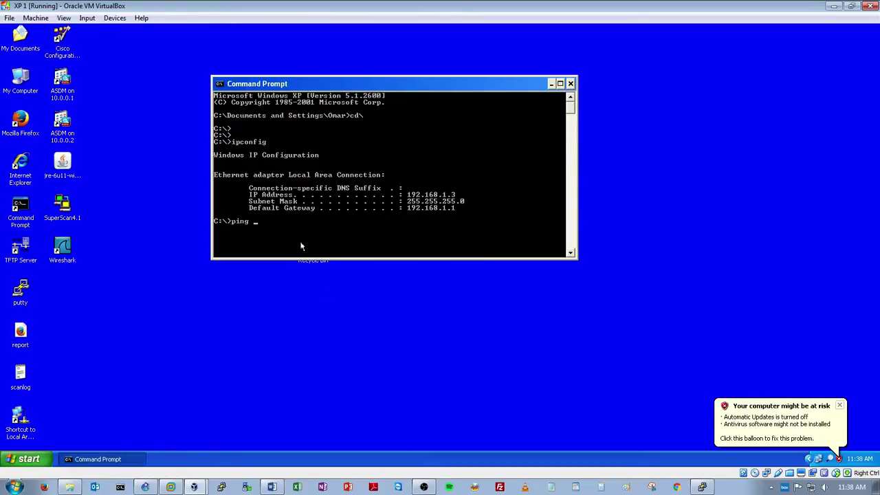
{"action": "type", "text": "192.168.1.1"}
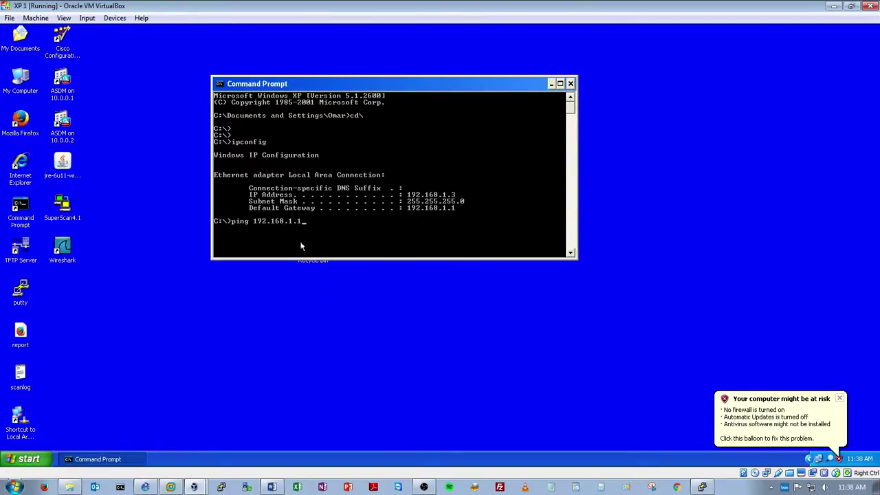
{"action": "key", "text": "Return"}
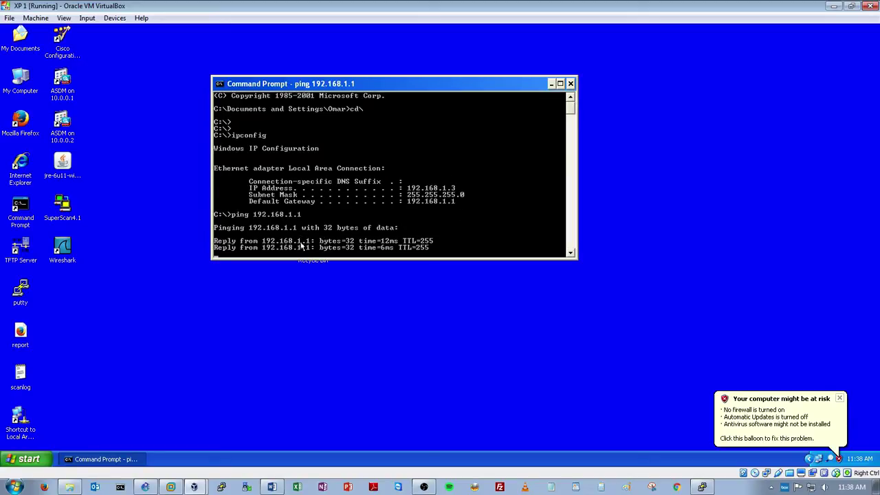
{"action": "left_click", "coordinate": [833, 5]}
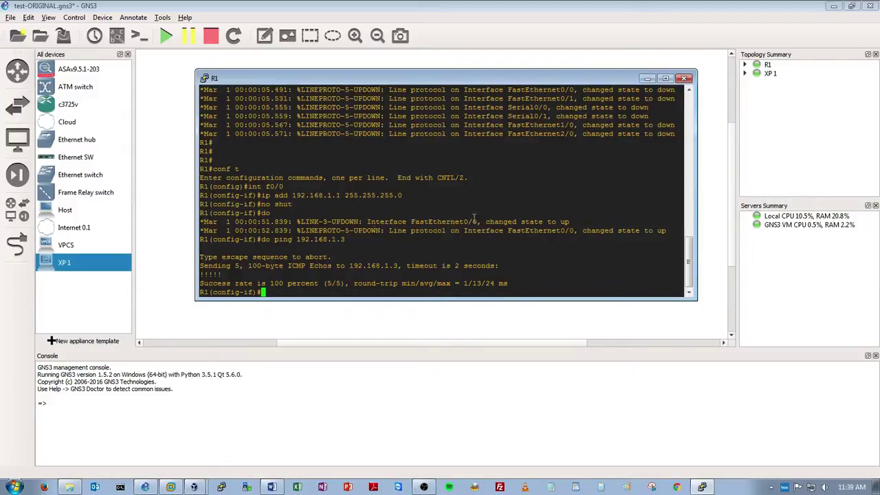
Step: Exit configuration mode on R1 and save its configuration with wr
{"action": "key", "text": "ctrl+z"}
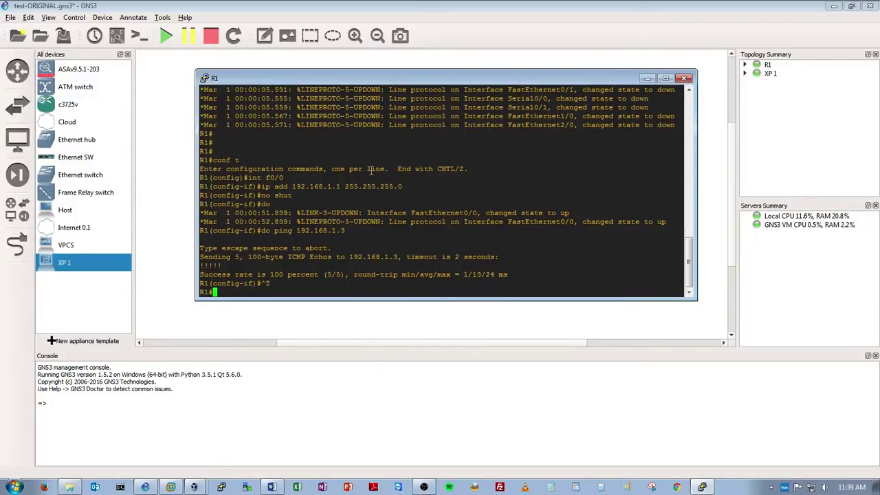
{"action": "key", "text": "Return"}
{"action": "type", "text": "wr"}
{"action": "key", "text": "Return"}
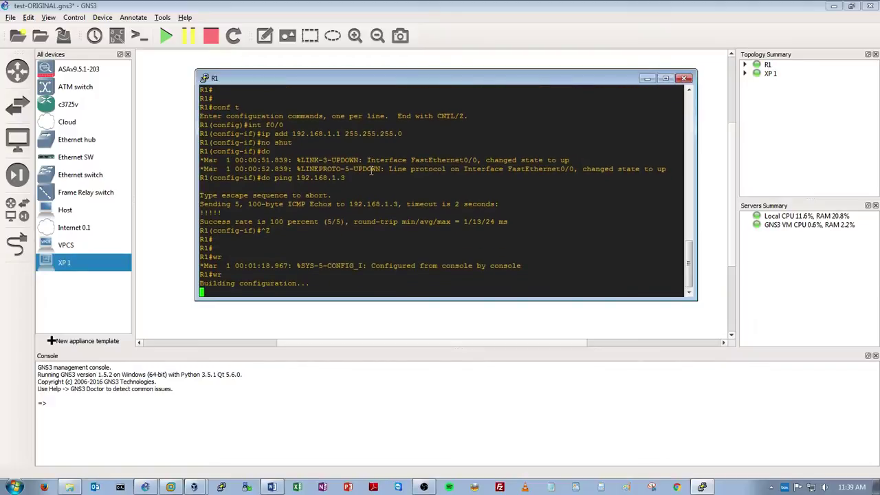
Step: Save the test-ORIGINAL project and show the f0/0 and e0 interface labels
{"action": "left_click", "coordinate": [147, 110]}
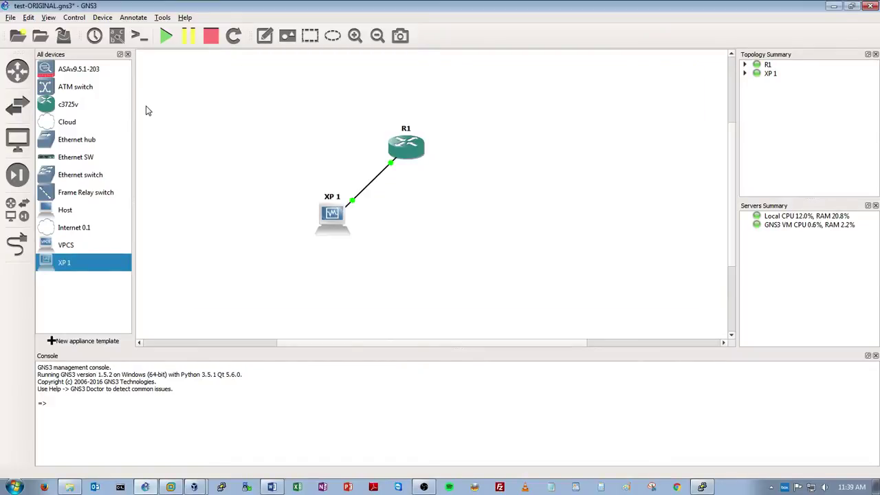
{"action": "left_click", "coordinate": [68, 40]}
{"action": "left_click", "coordinate": [117, 36]}
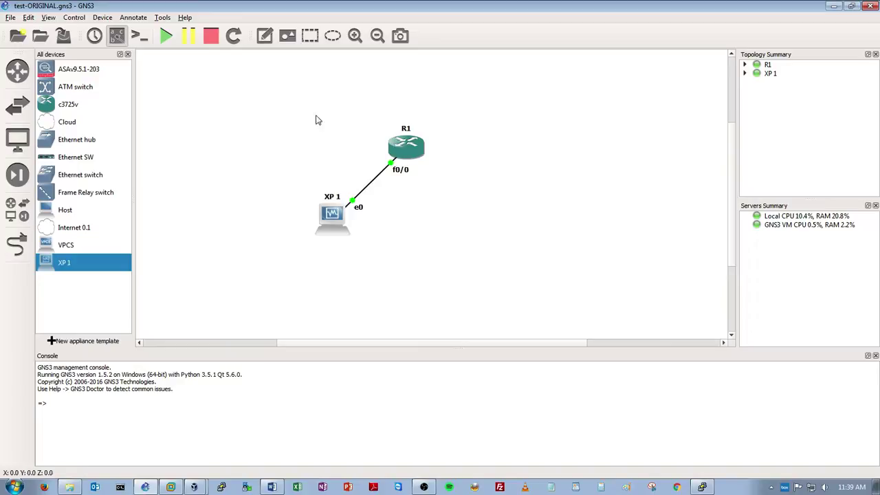
Step: Draw a rectangle at the top left and a circle beside R1
{"action": "left_click", "coordinate": [317, 38]}
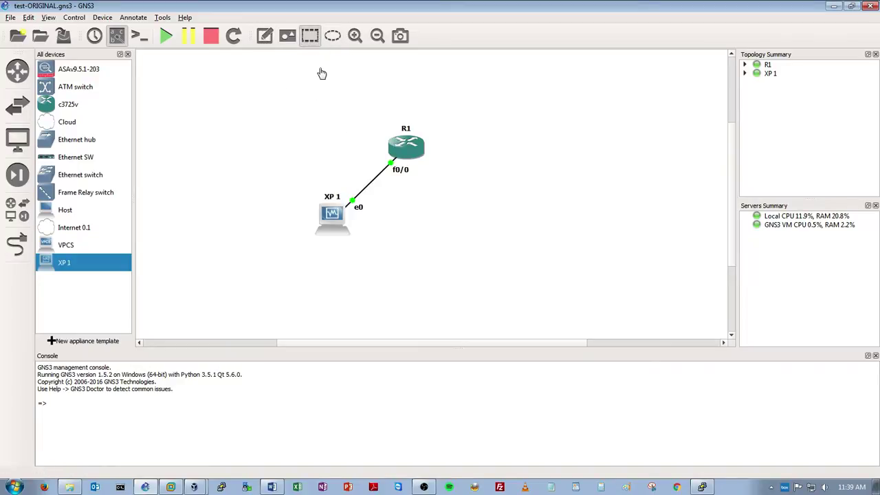
{"action": "left_click", "coordinate": [250, 121]}
{"action": "left_click_drag", "start_coordinate": [282, 153], "coordinate": [185, 129]}
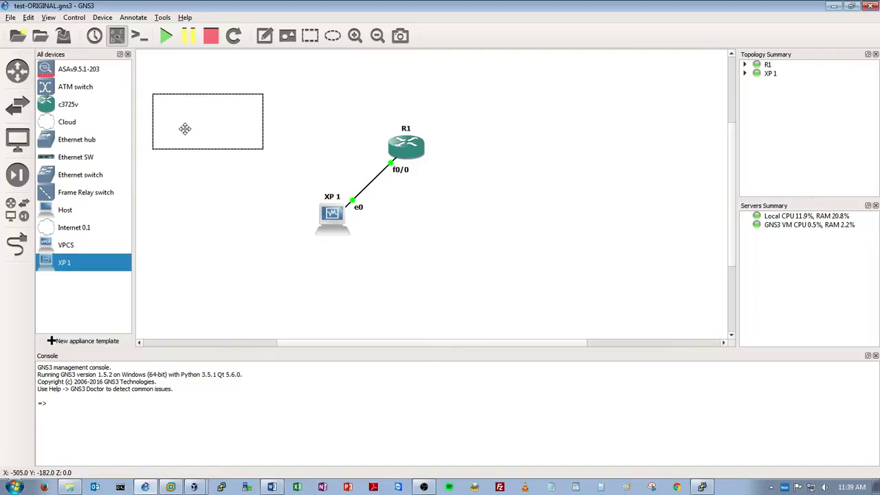
{"action": "left_click", "coordinate": [332, 36]}
{"action": "left_click", "coordinate": [430, 117]}
{"action": "left_click_drag", "start_coordinate": [481, 142], "coordinate": [468, 128]}
{"action": "left_click", "coordinate": [309, 86]}
Step: Draw a wide ellipse surrounding XP 1 and nudge the circle near R1 slightly right
{"action": "left_click", "coordinate": [332, 37]}
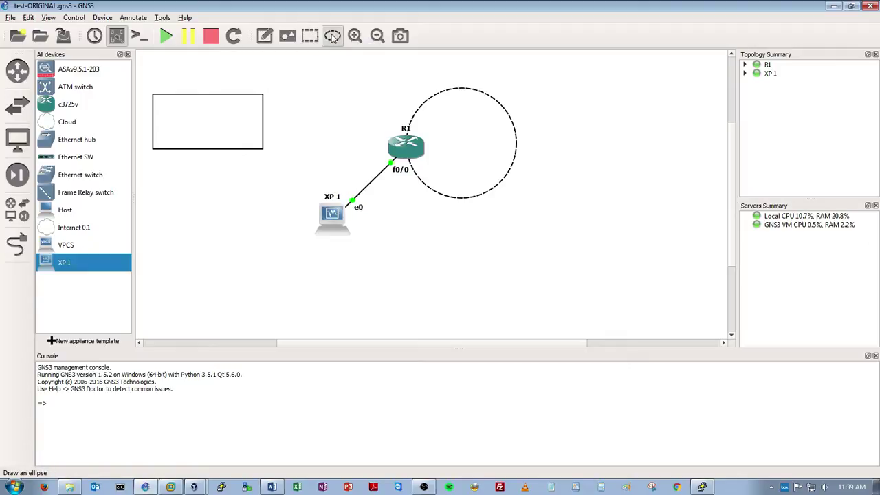
{"action": "left_click", "coordinate": [284, 255]}
{"action": "left_click_drag", "start_coordinate": [287, 286], "coordinate": [185, 236]}
{"action": "left_click_drag", "start_coordinate": [280, 251], "coordinate": [418, 255]}
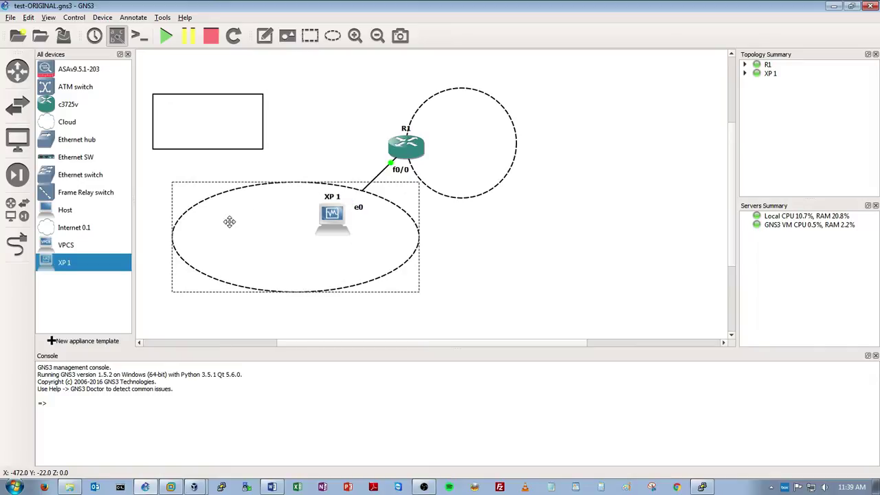
{"action": "left_click", "coordinate": [303, 117]}
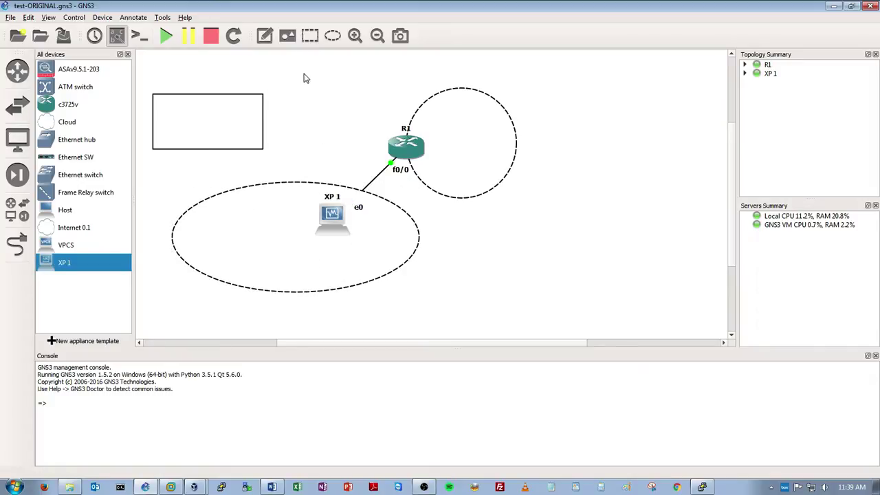
{"action": "left_click_drag", "start_coordinate": [443, 131], "coordinate": [451, 131]}
{"action": "left_click", "coordinate": [348, 105]}
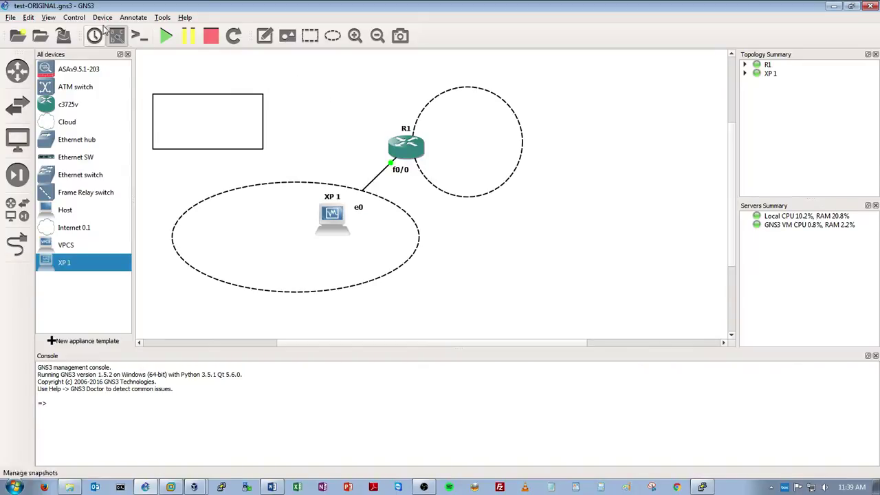
Step: Save the project and export R1_startup-config.cfg and R1_private-config.cfg into labs\test-ORIGINAL
{"action": "left_click", "coordinate": [63, 40]}
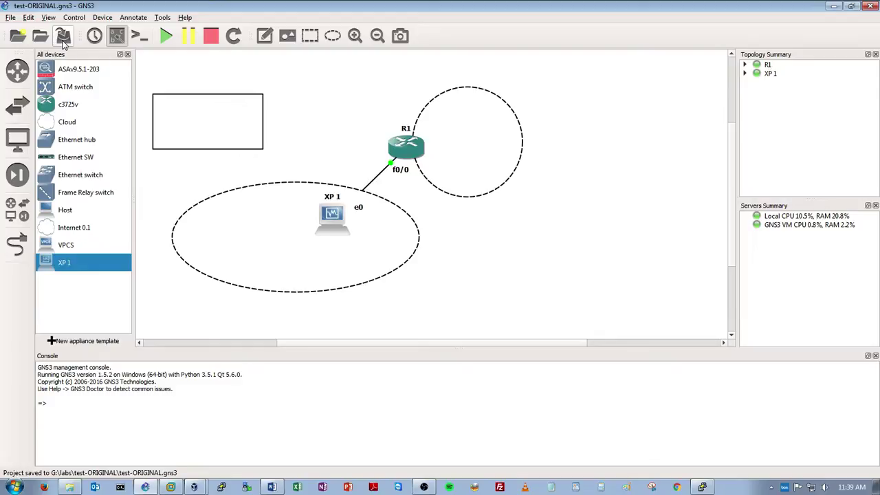
{"action": "right_click", "coordinate": [402, 148]}
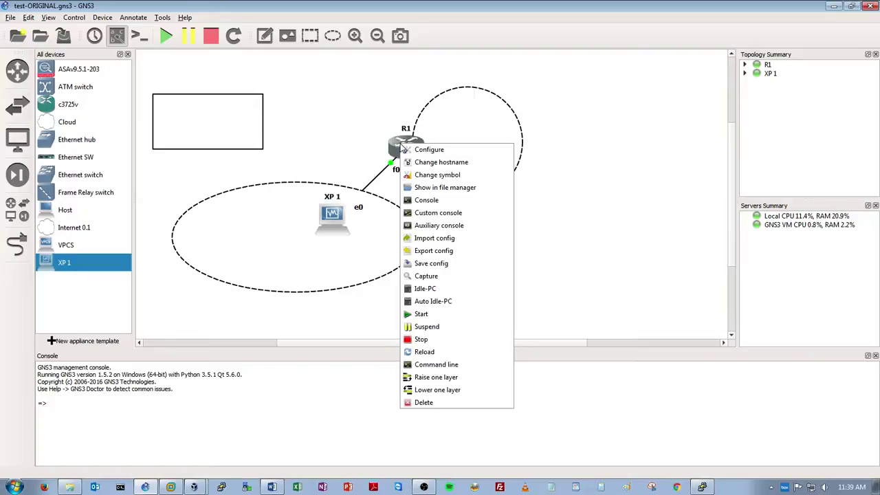
{"action": "left_click", "coordinate": [411, 253]}
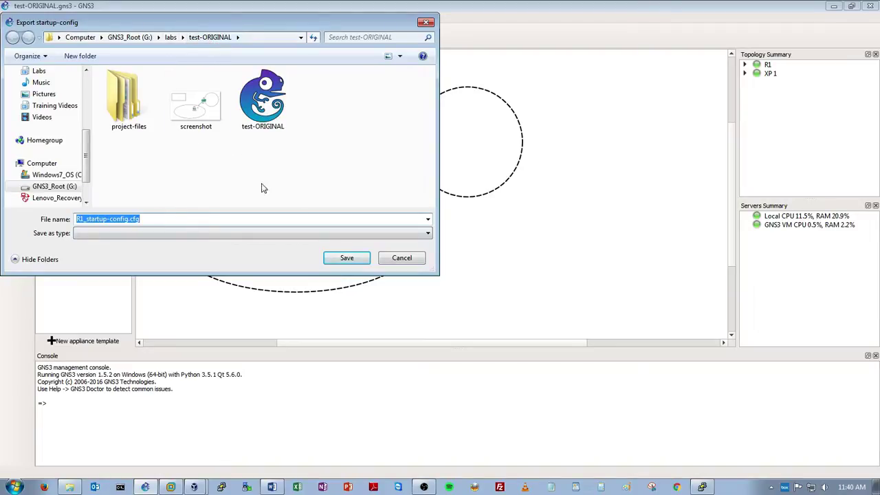
{"action": "left_click", "coordinate": [342, 262]}
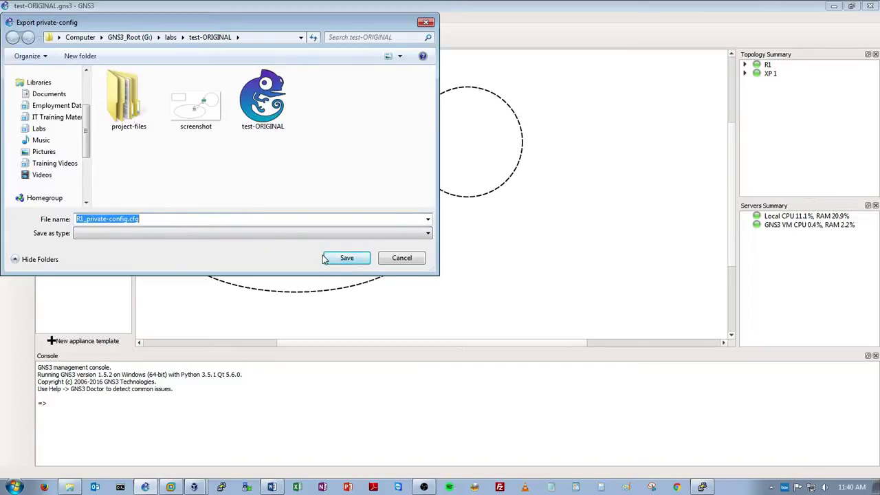
{"action": "left_click", "coordinate": [349, 259]}
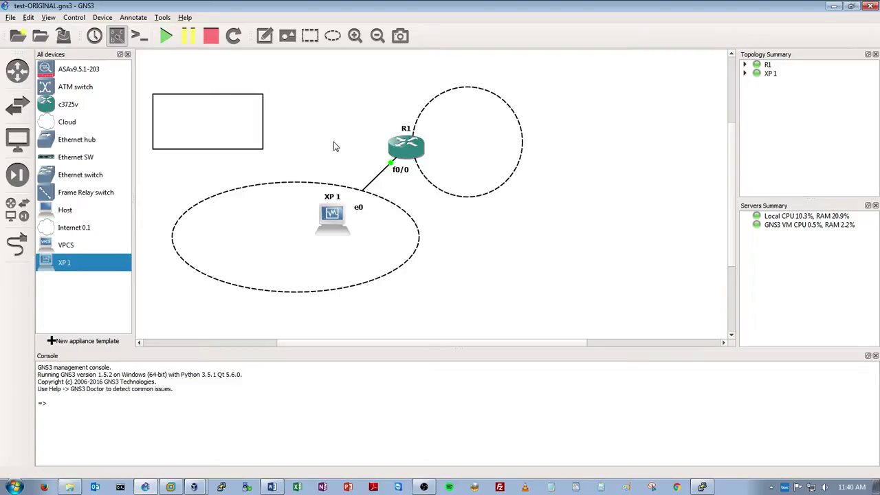
Step: Stop all running devices, including the XP 1 virtual machine
{"action": "left_click", "coordinate": [213, 40]}
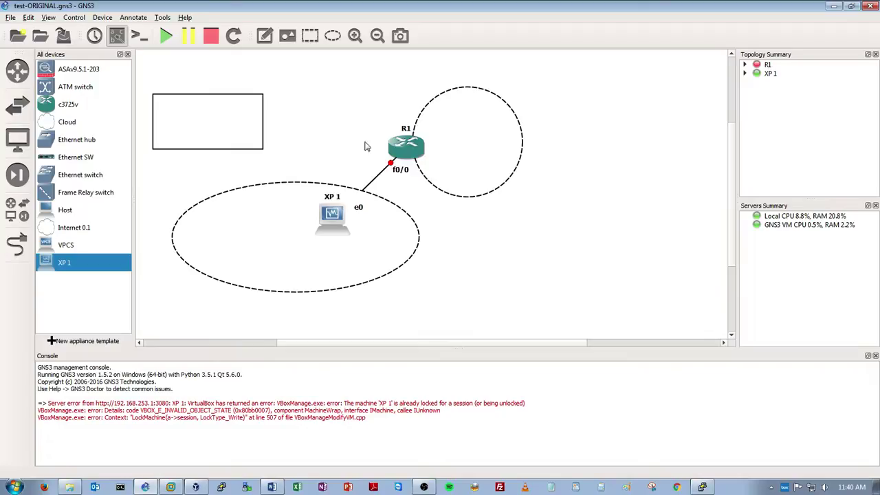
{"action": "right_click", "coordinate": [335, 216]}
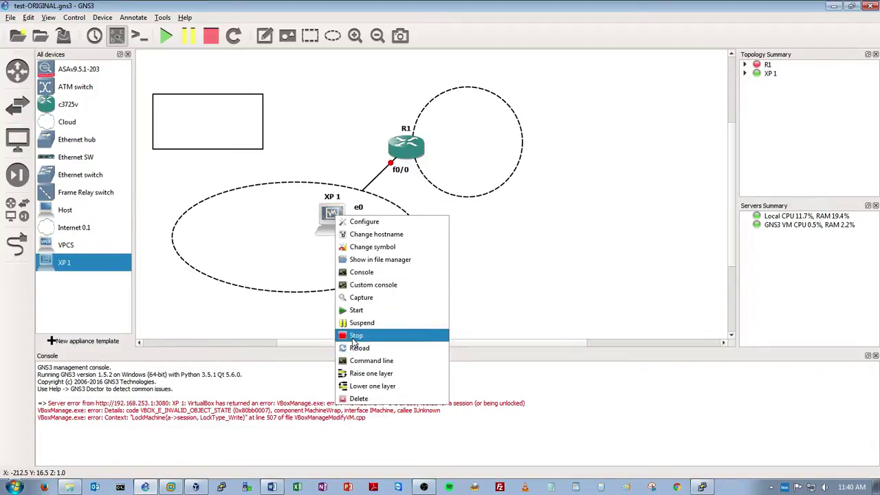
{"action": "left_click", "coordinate": [352, 336]}
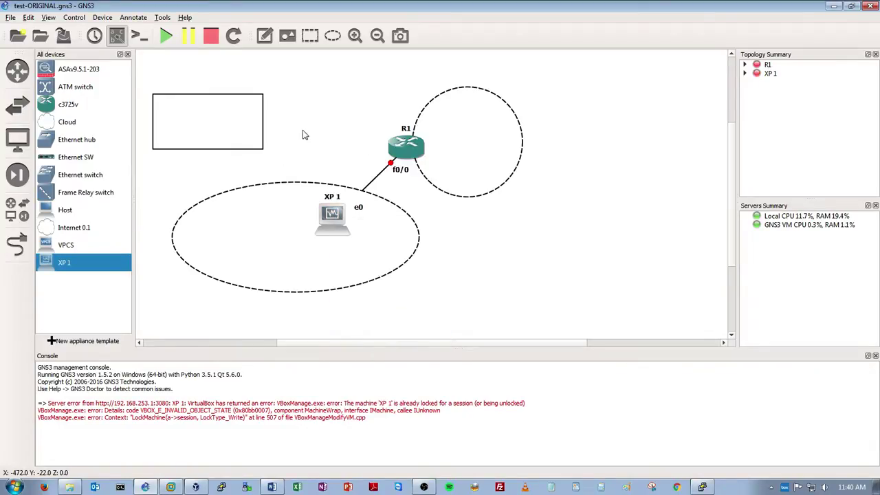
Step: Create a new blank project named test-copy in the labs folder
{"action": "left_click", "coordinate": [17, 37]}
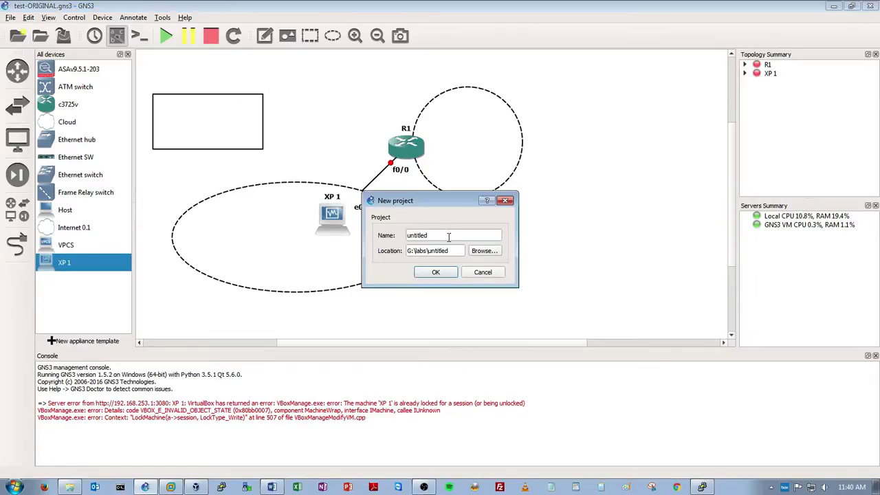
{"action": "left_click_drag", "start_coordinate": [448, 236], "coordinate": [386, 232]}
{"action": "type", "text": "test-copy"}
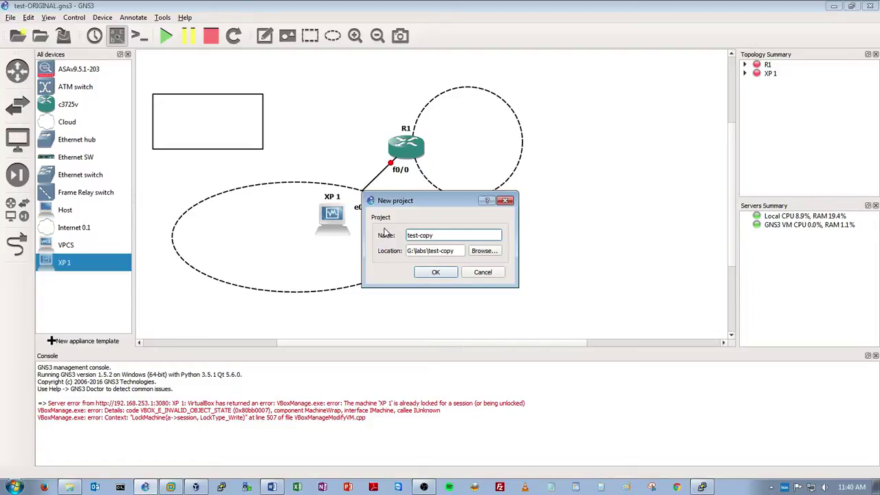
{"action": "key", "text": "Return"}
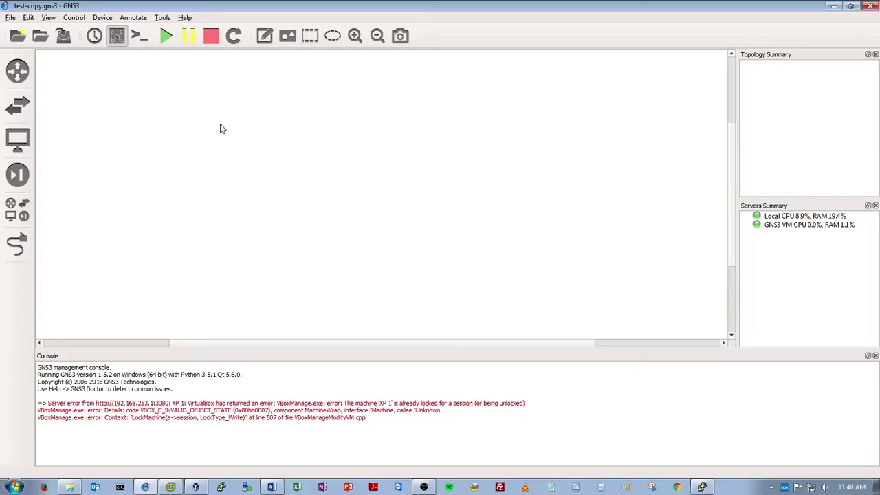
Step: Add a c3725v router R1 to the test-copy canvas
{"action": "left_click", "coordinate": [17, 209]}
{"action": "left_click", "coordinate": [49, 107]}
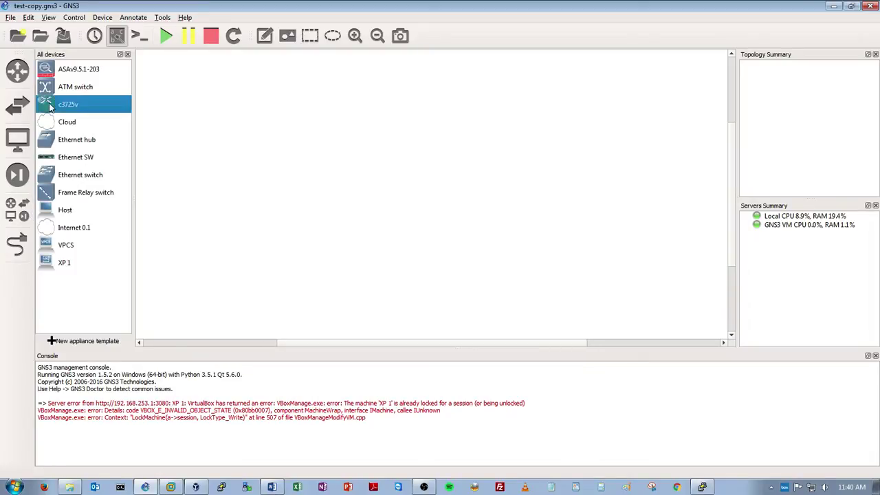
{"action": "left_click_drag", "start_coordinate": [50, 106], "coordinate": [386, 141]}
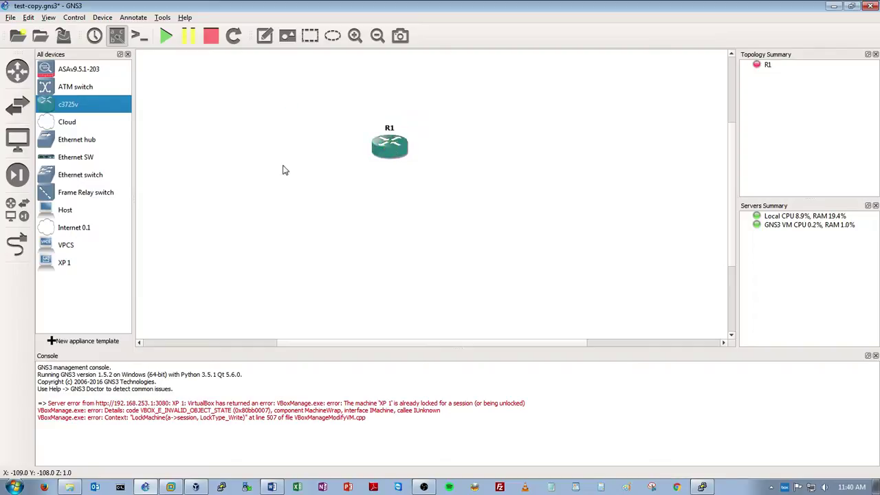
Step: Save test-copy, then close it by starting and cancelling a new blank project
{"action": "left_click", "coordinate": [64, 40]}
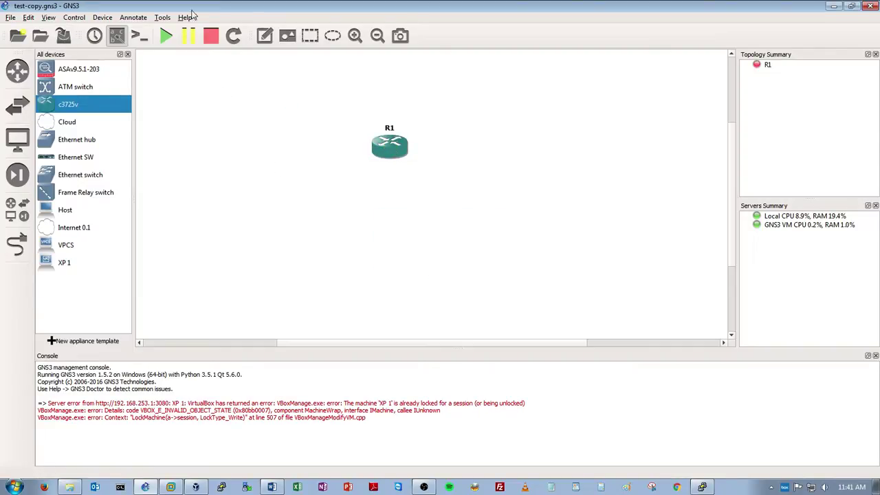
{"action": "left_click", "coordinate": [17, 36]}
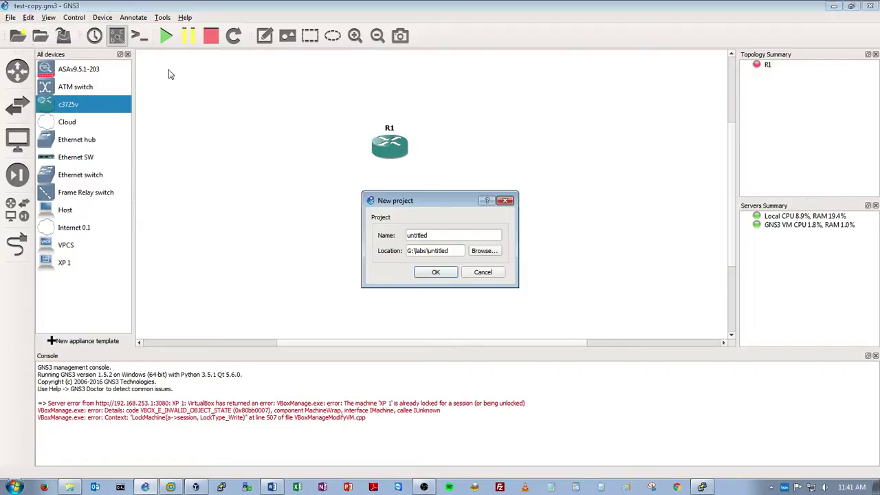
{"action": "left_click", "coordinate": [483, 272]}
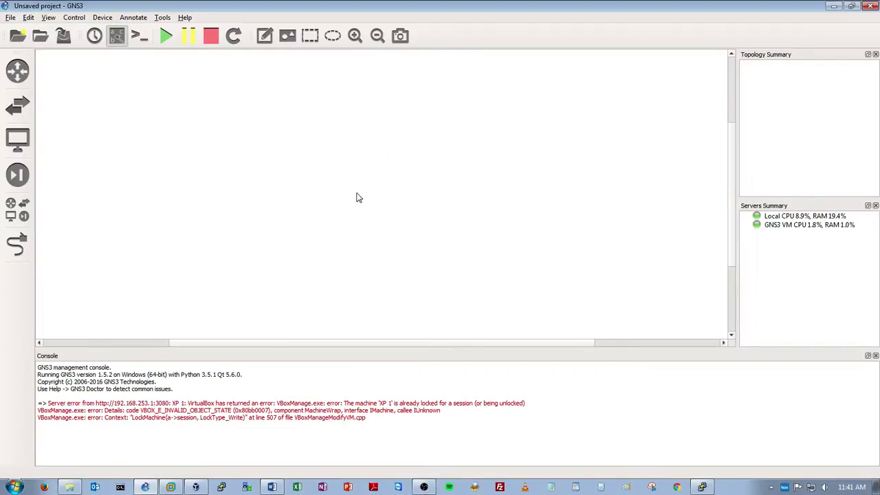
Step: Minimize GNS3 and the R1 console, then open G:\labs\test-ORIGINAL in Explorer
{"action": "left_click", "coordinate": [833, 9]}
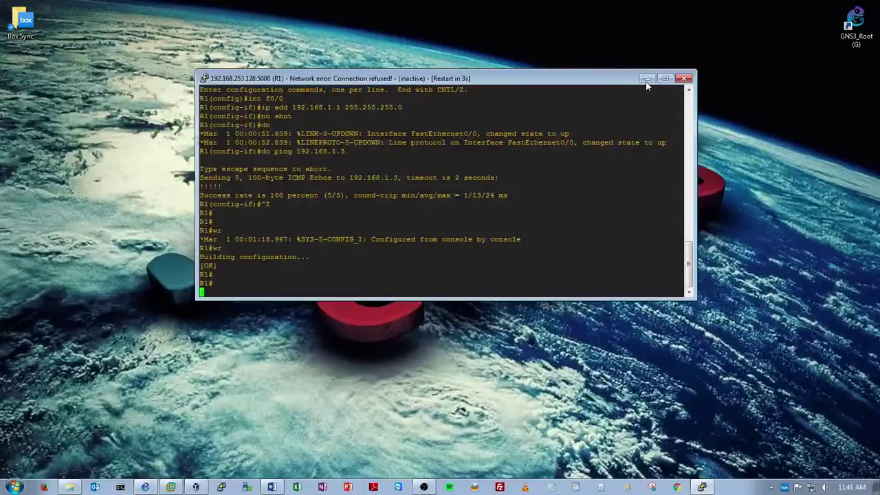
{"action": "left_click", "coordinate": [646, 79]}
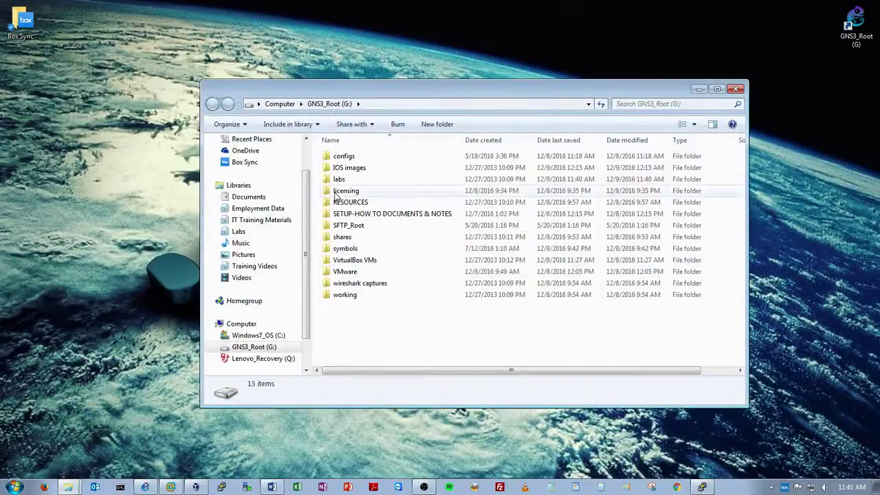
{"action": "double_click", "coordinate": [339, 178]}
{"action": "left_click", "coordinate": [358, 248]}
{"action": "scroll", "coordinate": [357, 258], "scroll_direction": "down", "scroll_amount": 3}
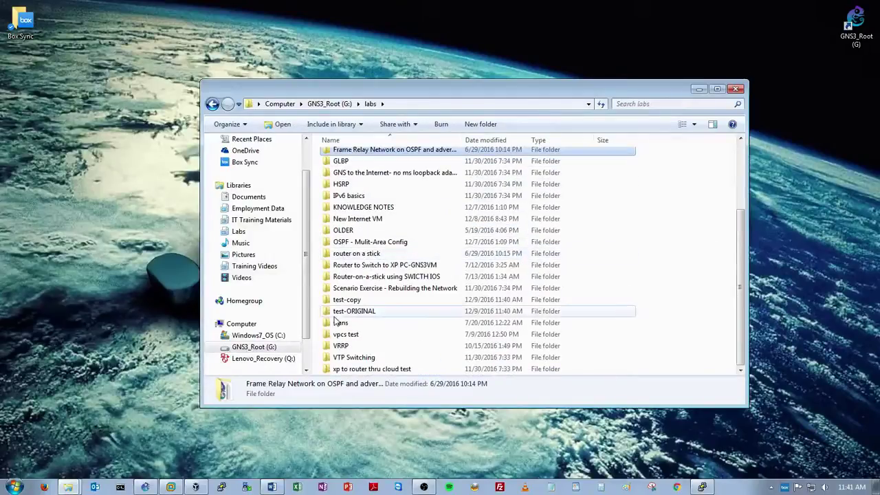
{"action": "left_click", "coordinate": [358, 312]}
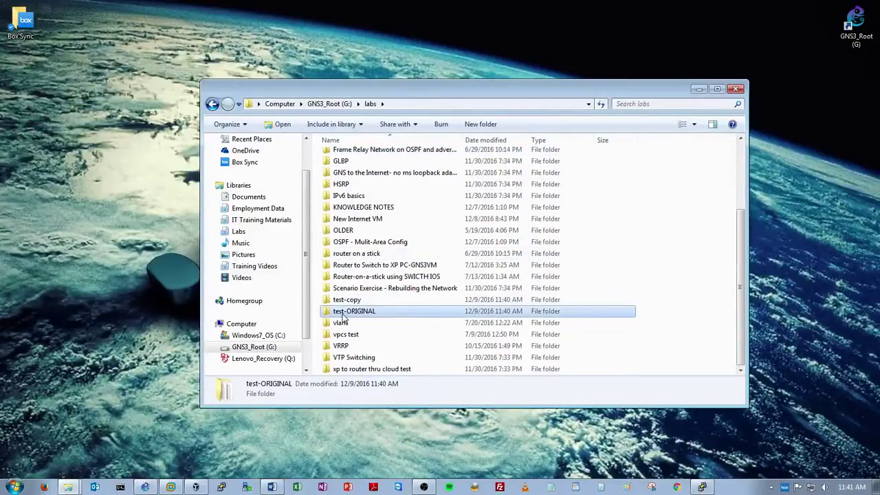
{"action": "double_click", "coordinate": [332, 315]}
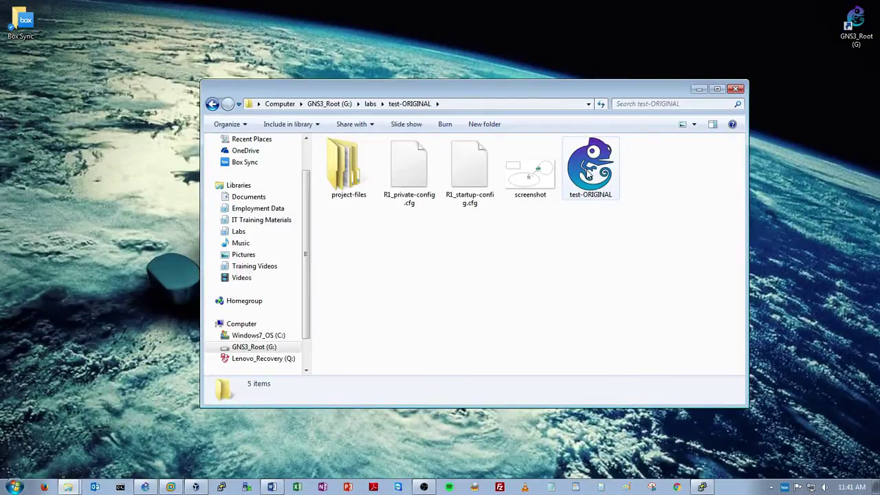
Step: Open test-ORIGINAL.gns3 in WordPad and copy all of its JSON text
{"action": "right_click", "coordinate": [589, 176]}
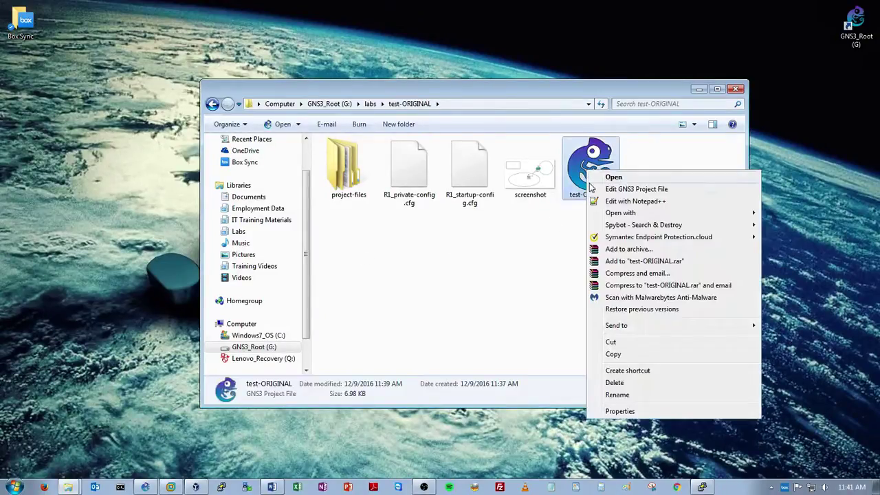
{"action": "left_click", "coordinate": [628, 190]}
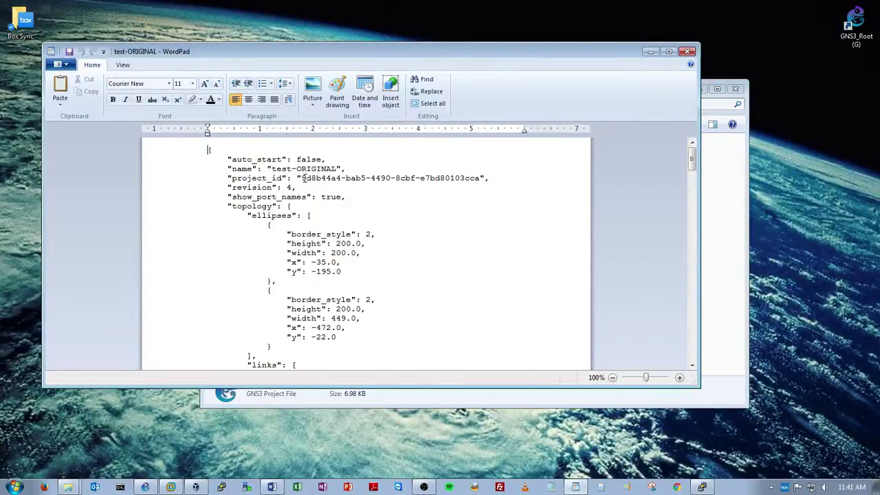
{"action": "left_click_drag", "start_coordinate": [301, 178], "coordinate": [479, 179]}
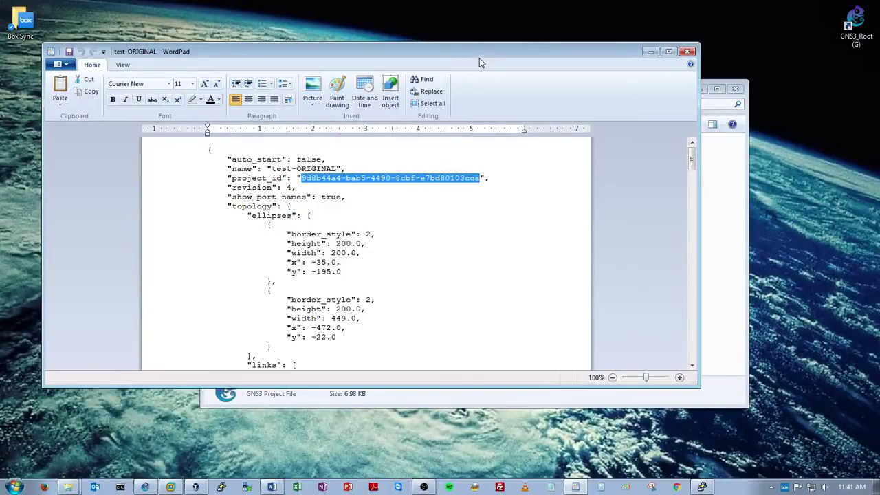
{"action": "left_click", "coordinate": [245, 187]}
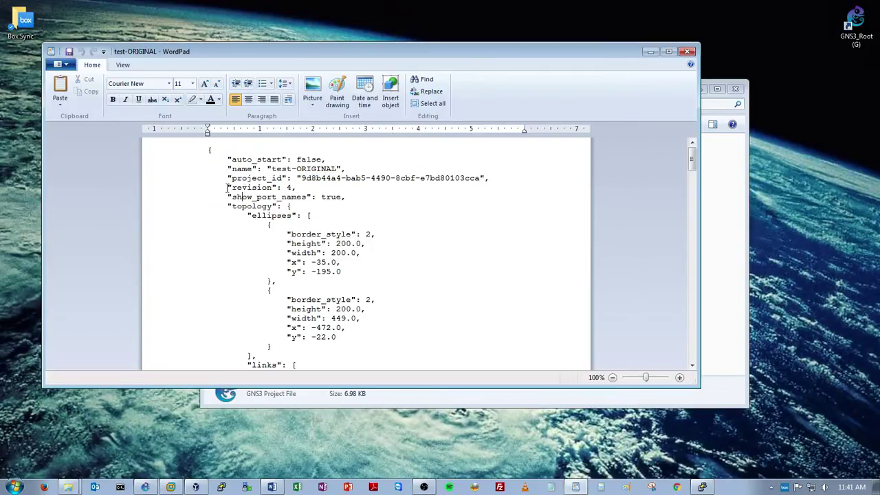
{"action": "left_click_drag", "start_coordinate": [229, 187], "coordinate": [347, 394]}
{"action": "right_click", "coordinate": [270, 282]}
{"action": "left_click", "coordinate": [292, 298]}
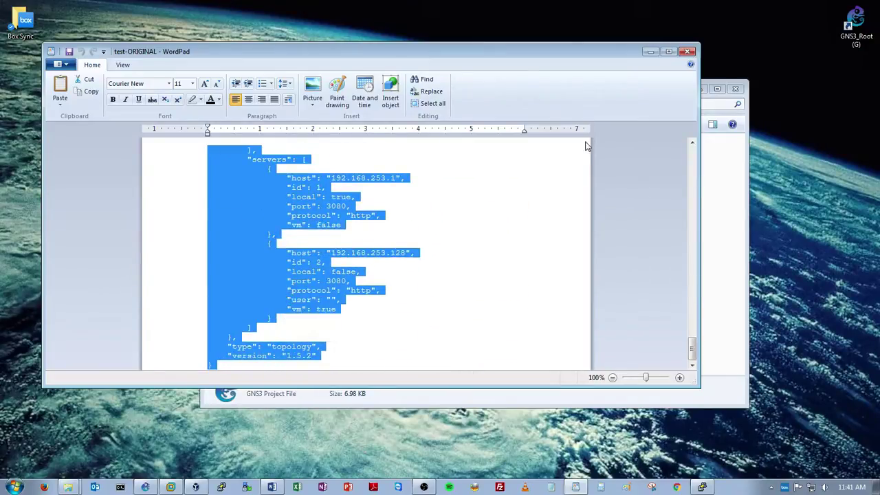
Step: Go to labs\test-copy and open test-copy.gns3 as editable text in WordPad
{"action": "left_click", "coordinate": [649, 51]}
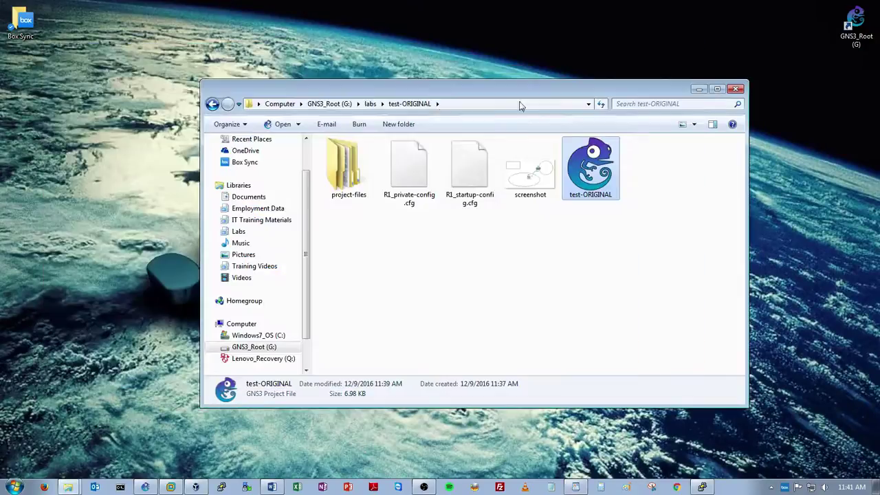
{"action": "left_click", "coordinate": [370, 104]}
{"action": "scroll", "coordinate": [344, 303], "scroll_direction": "down", "scroll_amount": 3}
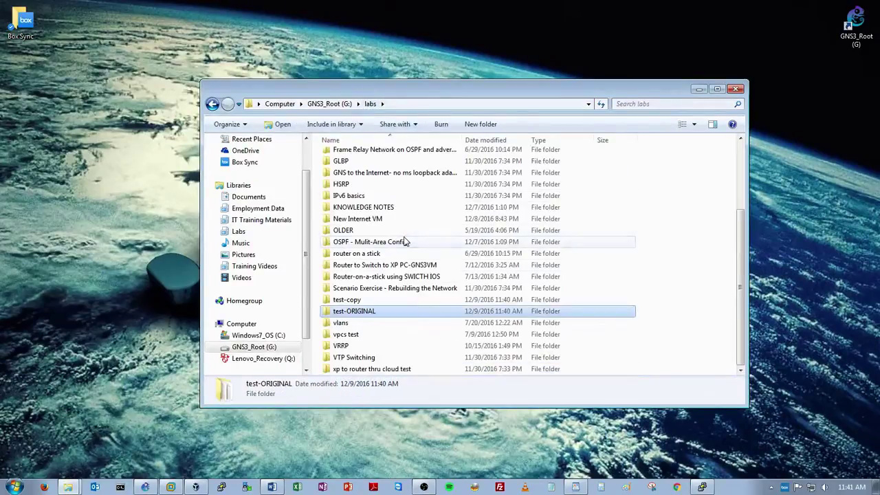
{"action": "double_click", "coordinate": [343, 301]}
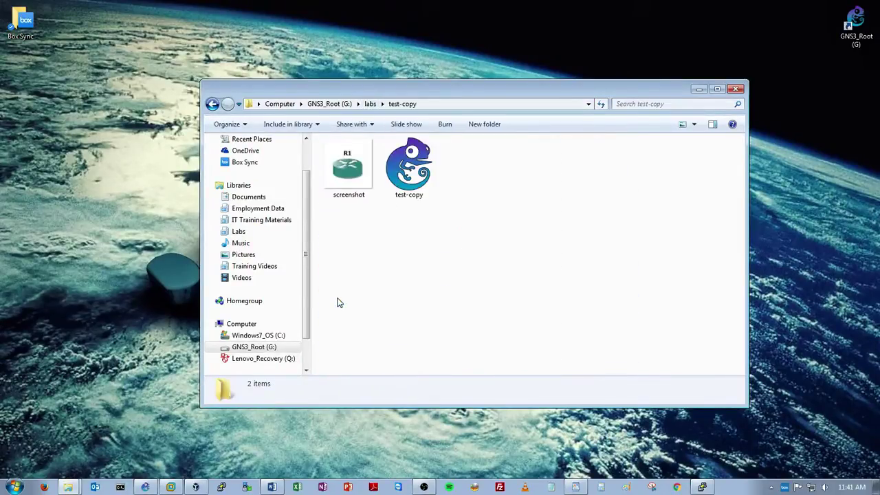
{"action": "left_click", "coordinate": [412, 163]}
{"action": "right_click", "coordinate": [410, 160]}
{"action": "left_click", "coordinate": [424, 179]}
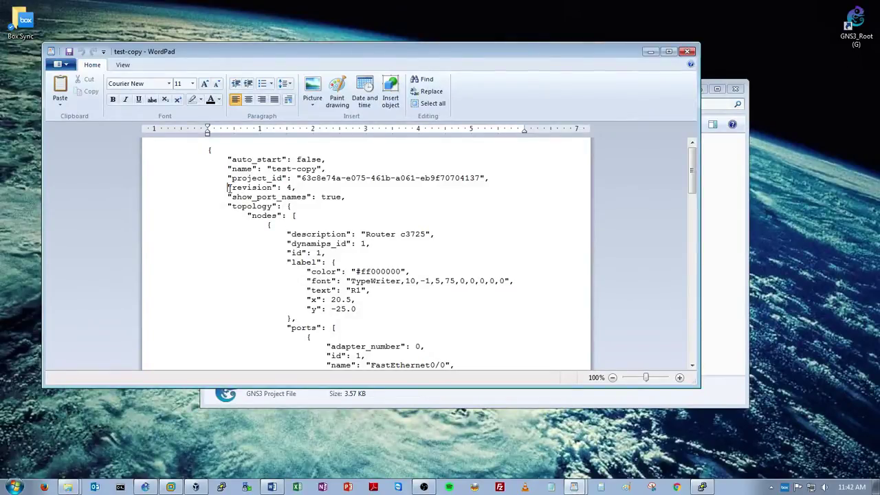
Step: Replace the text from the revision line onward with the copied topology and save as plain text
{"action": "left_click_drag", "start_coordinate": [225, 187], "coordinate": [495, 375]}
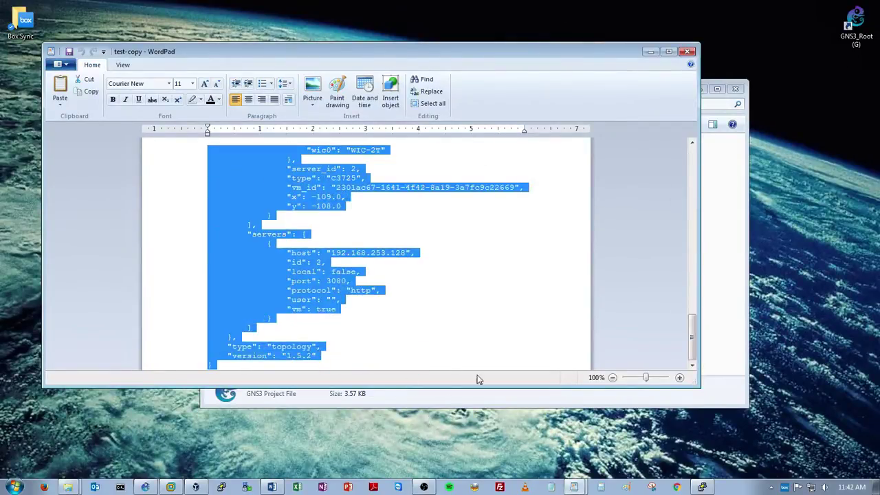
{"action": "scroll", "coordinate": [431, 245], "scroll_direction": "up", "scroll_amount": 15}
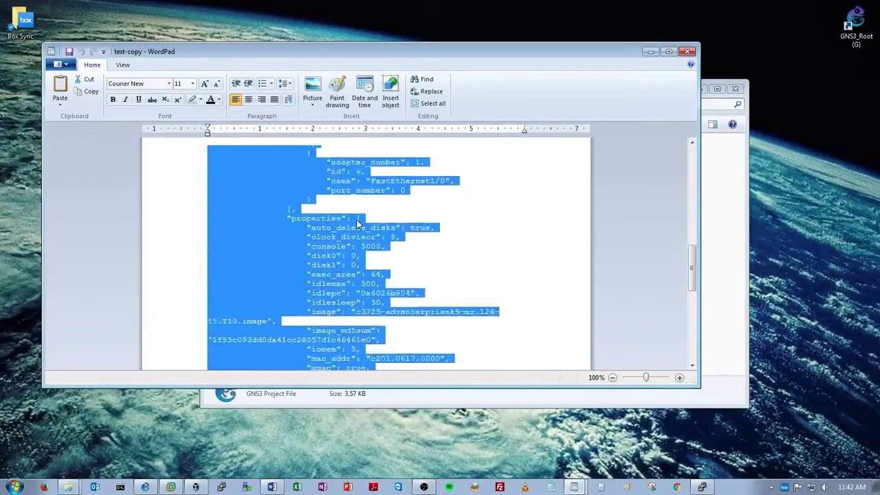
{"action": "scroll", "coordinate": [365, 195], "scroll_direction": "up", "scroll_amount": 10}
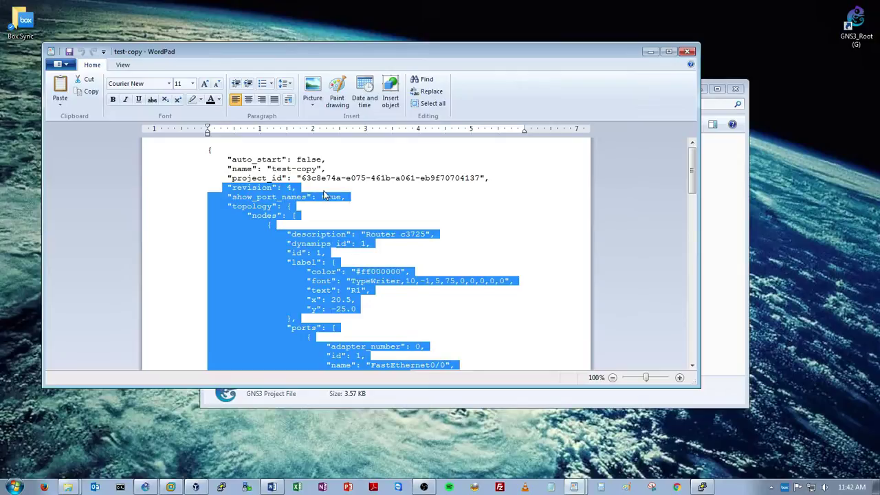
{"action": "key", "text": "ctrl+v"}
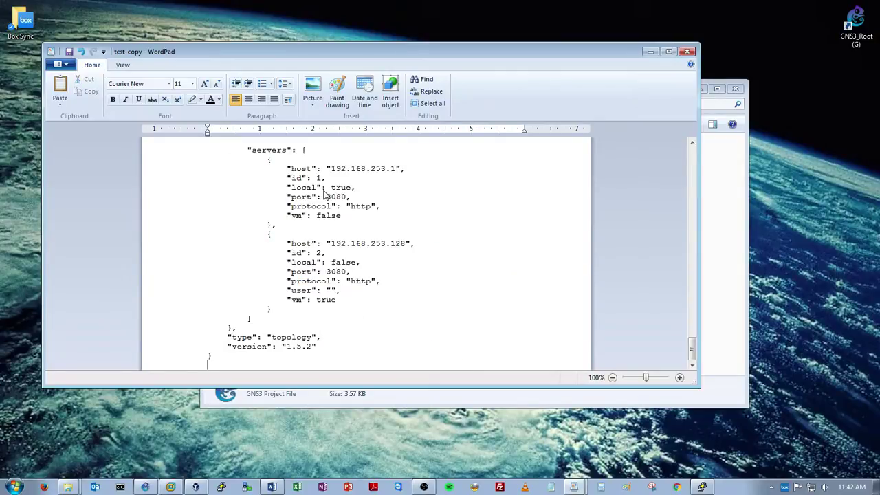
{"action": "left_click", "coordinate": [69, 54]}
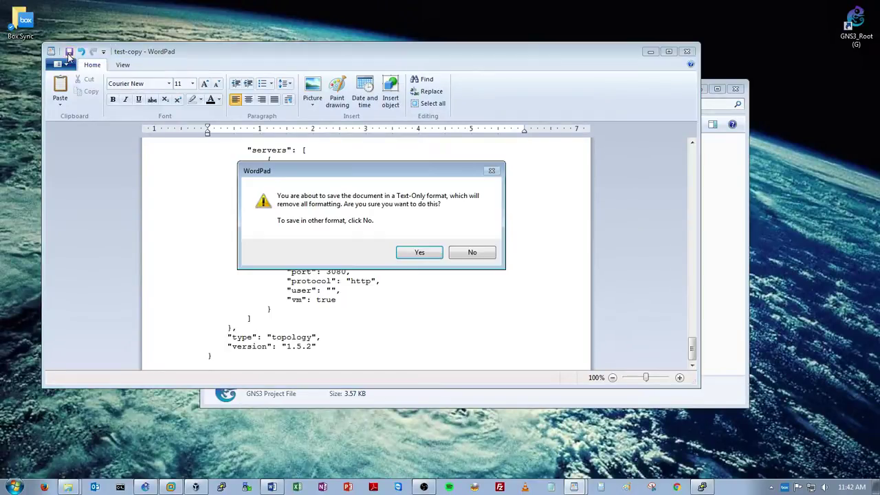
{"action": "left_click", "coordinate": [416, 255]}
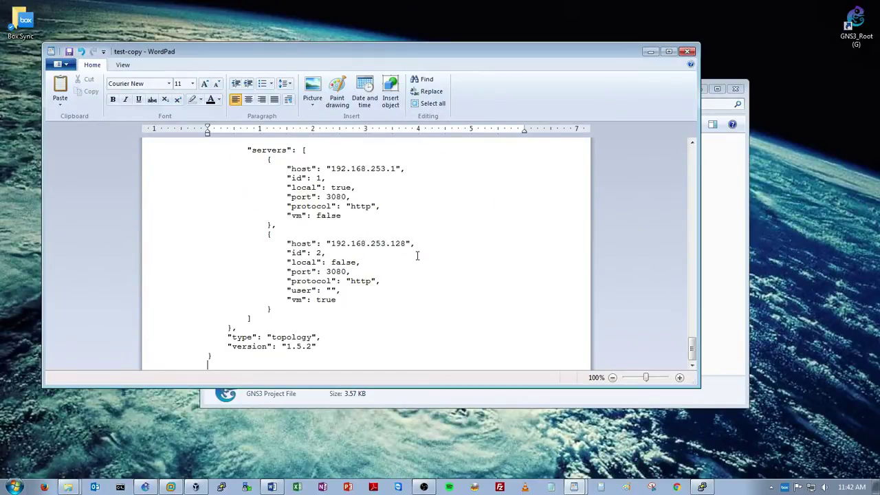
Step: Close WordPad and bring the GNS3 window back to the front
{"action": "left_click", "coordinate": [687, 52]}
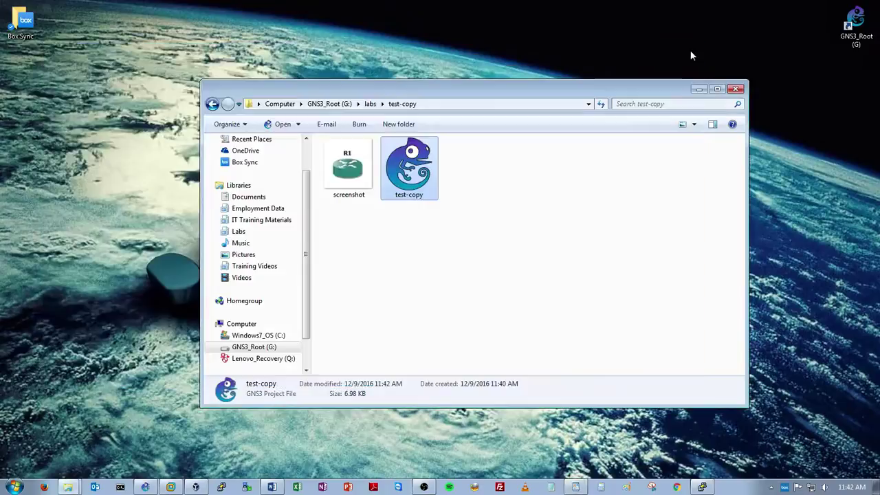
{"action": "left_click", "coordinate": [406, 277]}
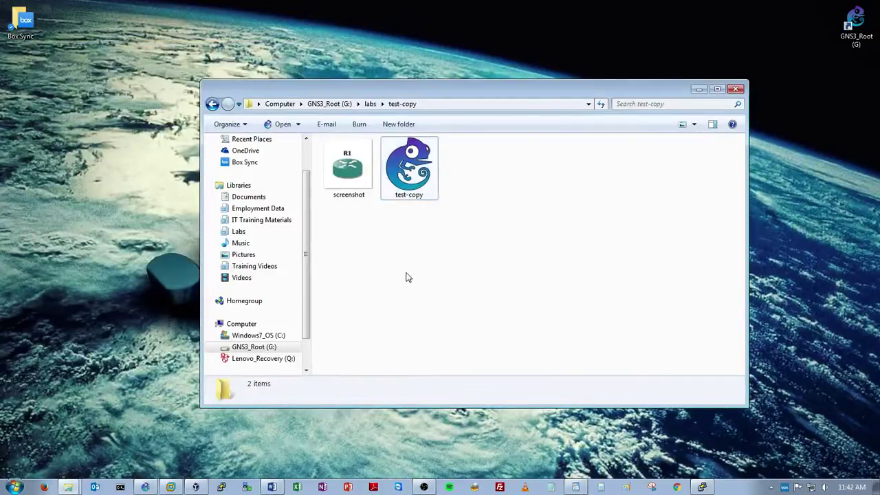
{"action": "left_click", "coordinate": [153, 489]}
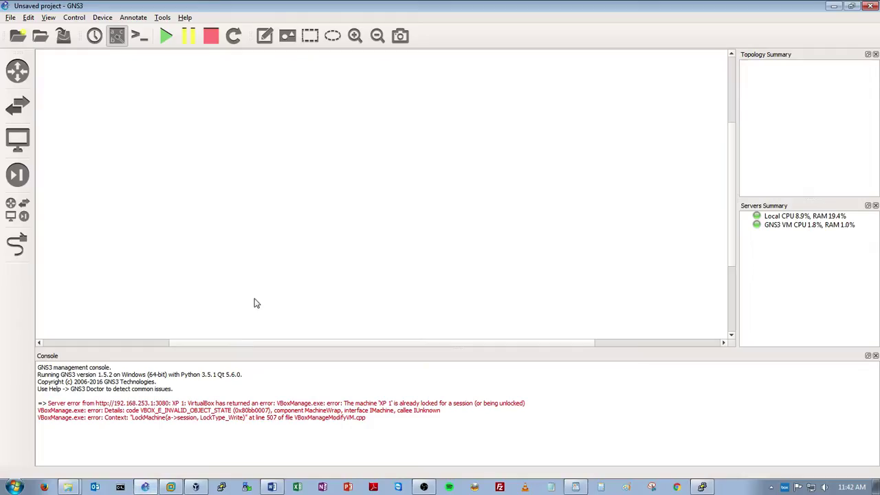
Step: Open labs\test-copy\test-copy.gns3, showing R1 linked to XP 1 with the drawn shapes
{"action": "left_click", "coordinate": [40, 38]}
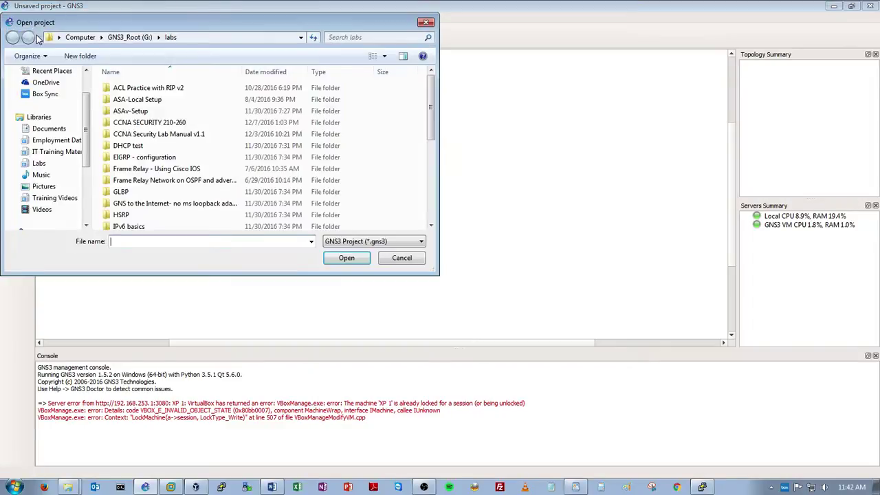
{"action": "left_click_drag", "start_coordinate": [433, 103], "coordinate": [433, 186]}
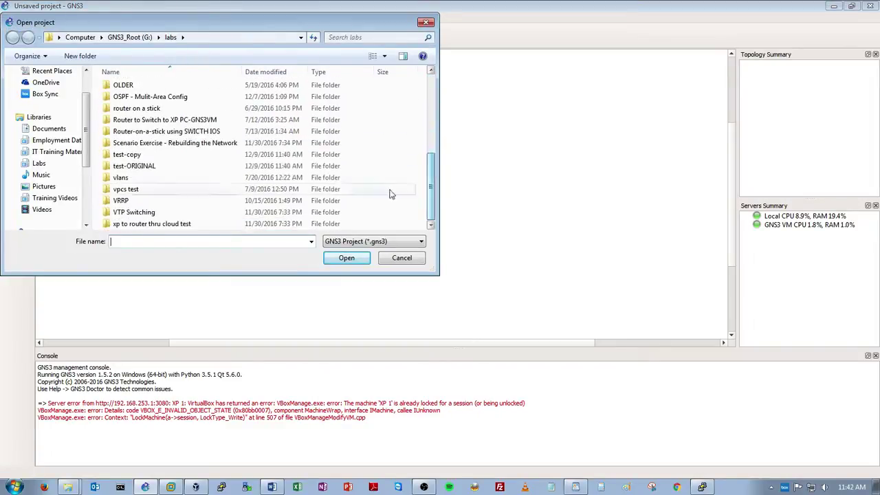
{"action": "left_click", "coordinate": [113, 155]}
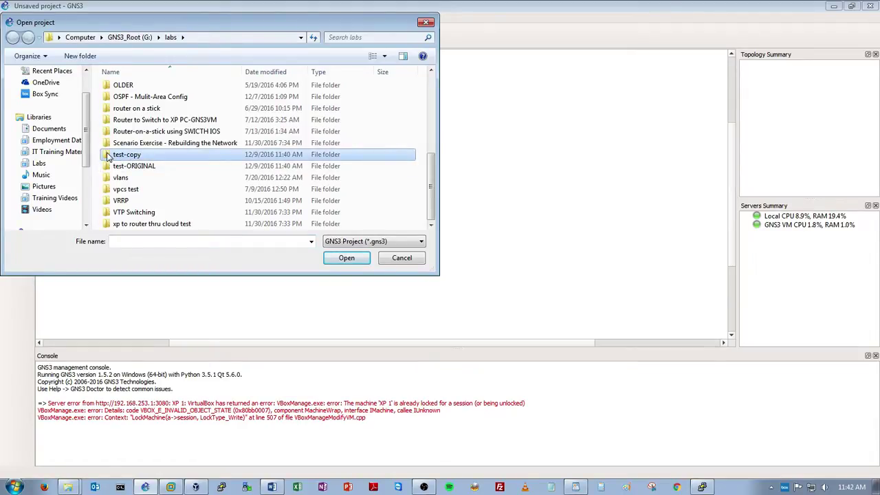
{"action": "double_click", "coordinate": [108, 157]}
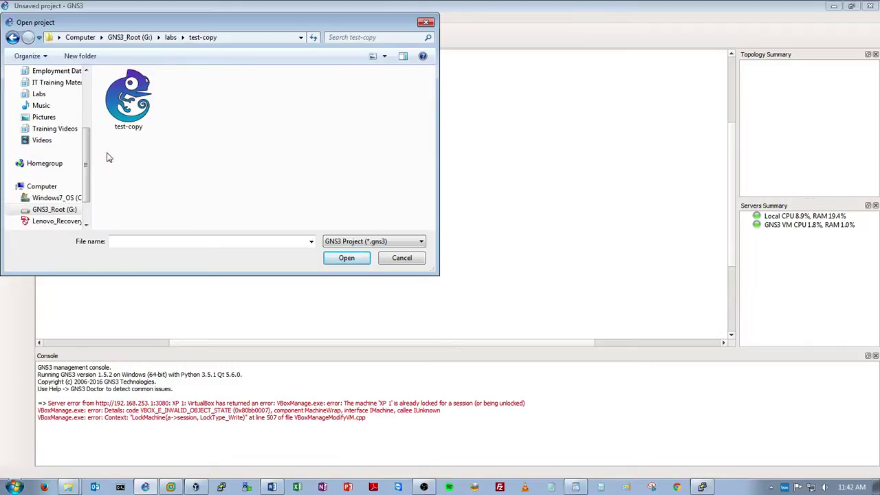
{"action": "left_click", "coordinate": [120, 99]}
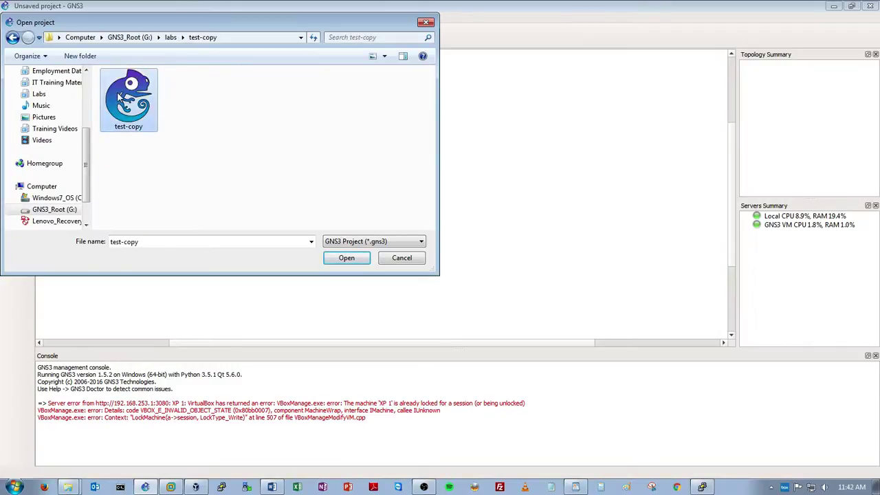
{"action": "double_click", "coordinate": [117, 91]}
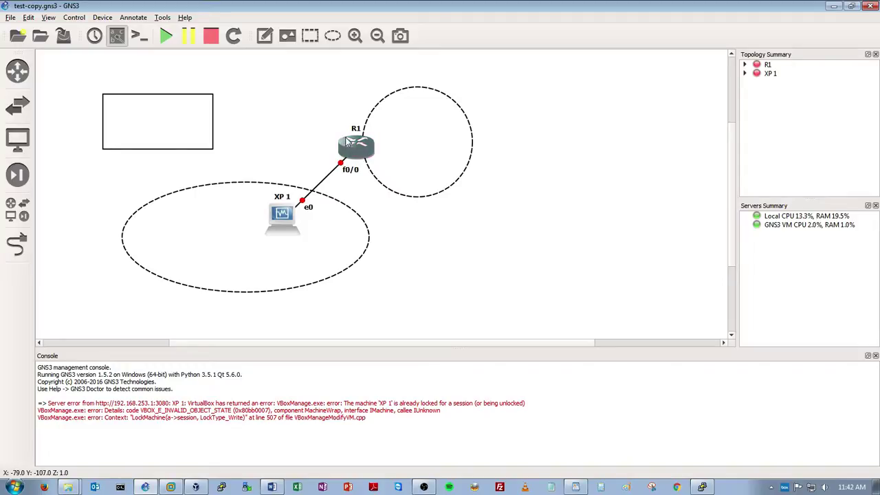
{"action": "mouse_move", "coordinate": [356, 147]}
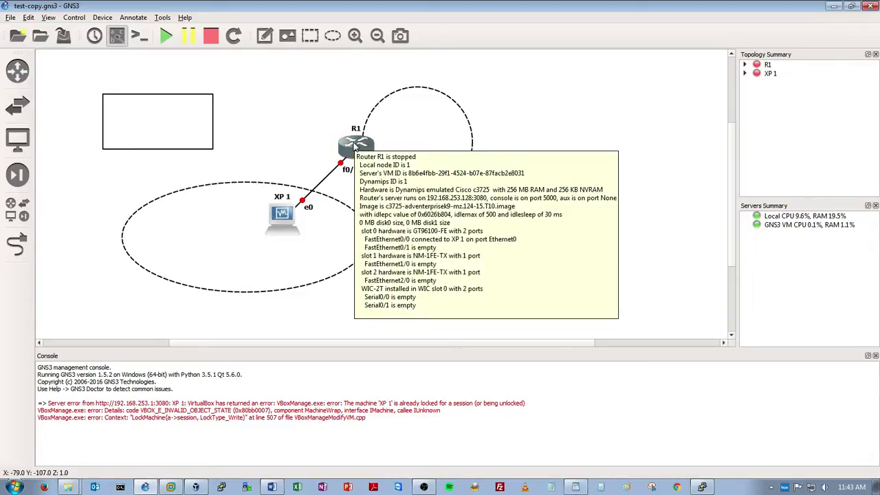
Step: Import R1_startup-config.cfg from labs\test-ORIGINAL into R1, skipping the private config
{"action": "right_click", "coordinate": [355, 145]}
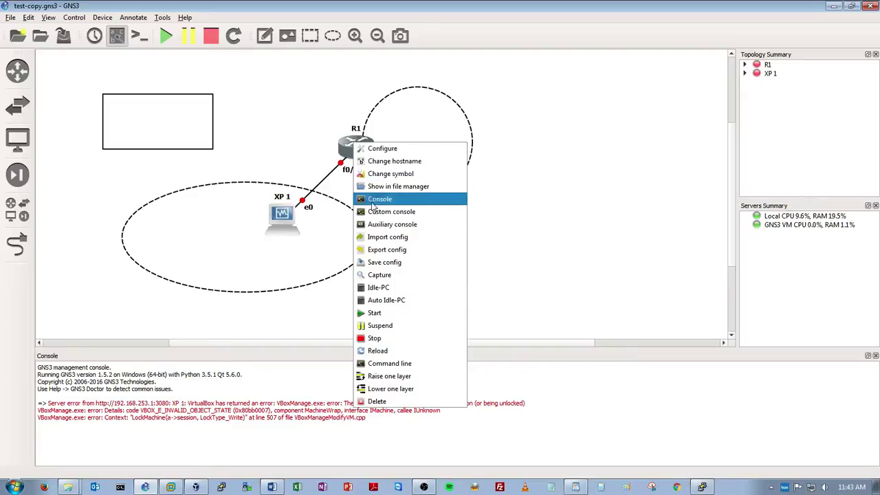
{"action": "left_click", "coordinate": [372, 237]}
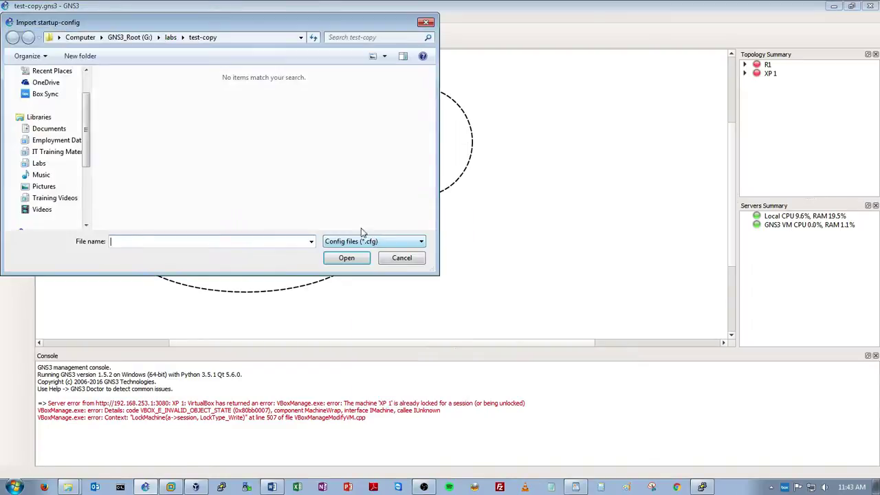
{"action": "left_click", "coordinate": [165, 39]}
{"action": "left_click", "coordinate": [202, 189]}
{"action": "scroll", "coordinate": [185, 190], "scroll_direction": "down", "scroll_amount": 2}
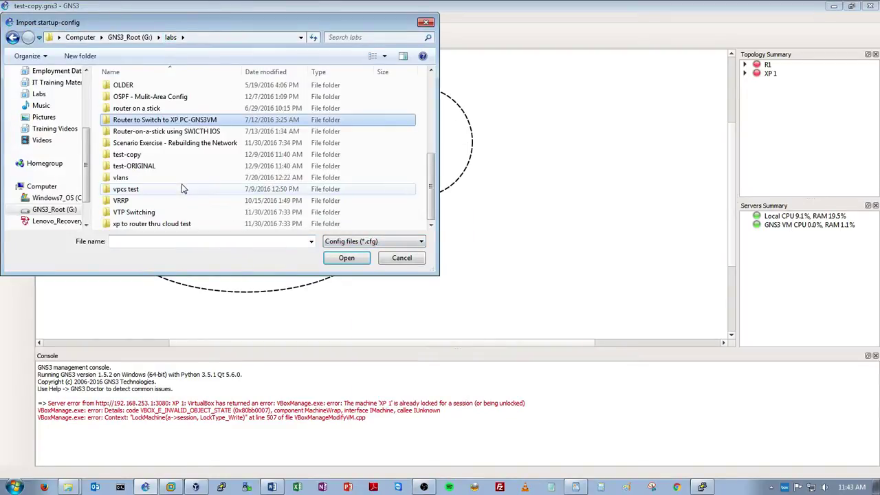
{"action": "double_click", "coordinate": [110, 167]}
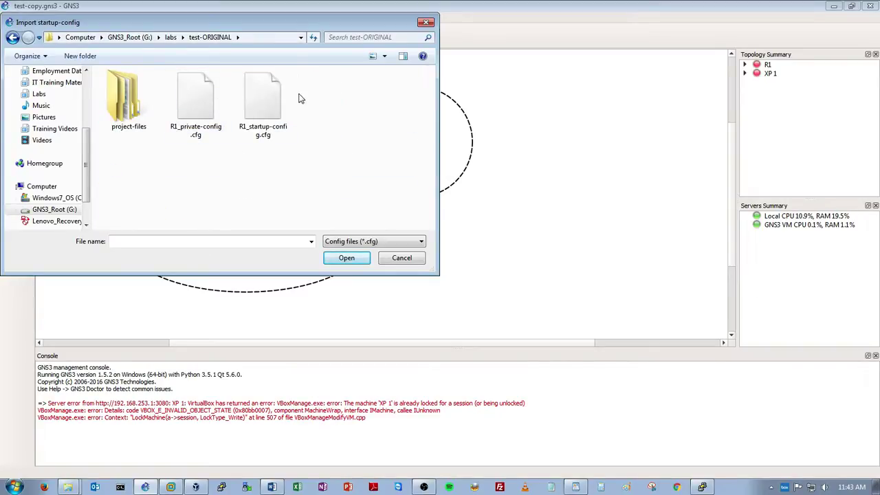
{"action": "double_click", "coordinate": [264, 103]}
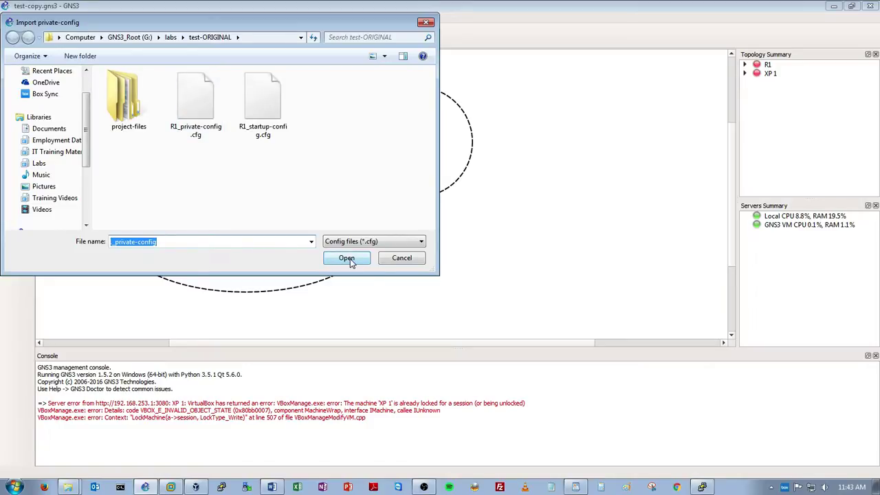
{"action": "left_click", "coordinate": [404, 258]}
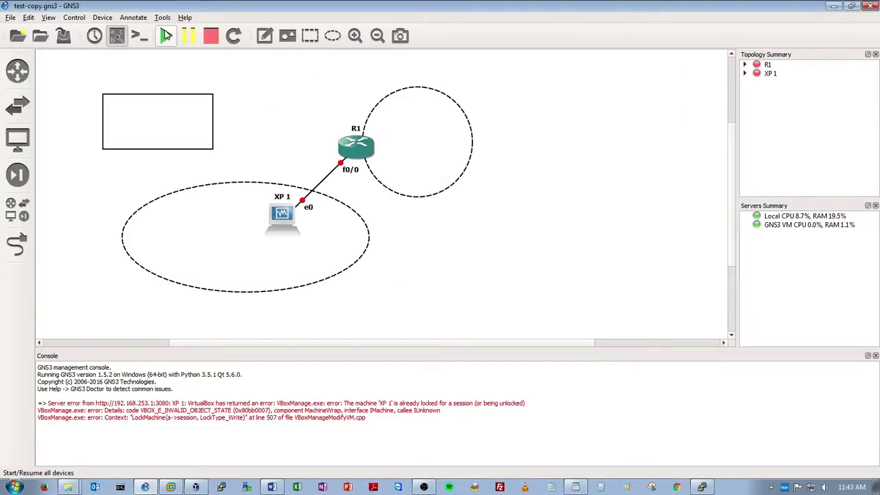
Step: Review XP 1's network settings in GNS3, then inspect XP 1 in VirtualBox Manager
{"action": "right_click", "coordinate": [278, 216]}
{"action": "left_click", "coordinate": [285, 224]}
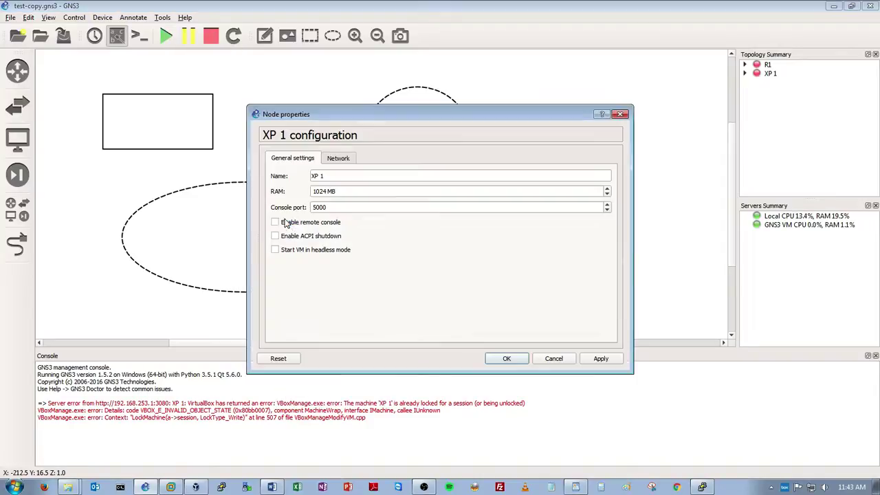
{"action": "left_click", "coordinate": [352, 159]}
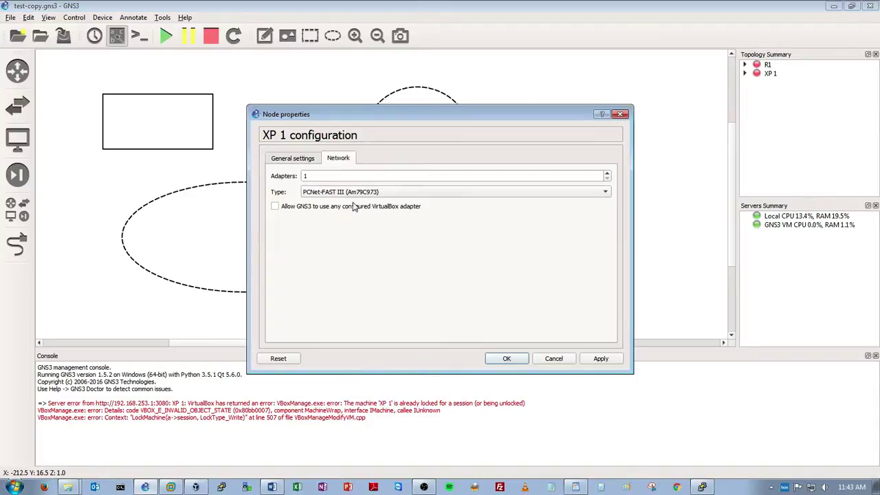
{"action": "left_click", "coordinate": [560, 360]}
{"action": "left_click", "coordinate": [196, 487]}
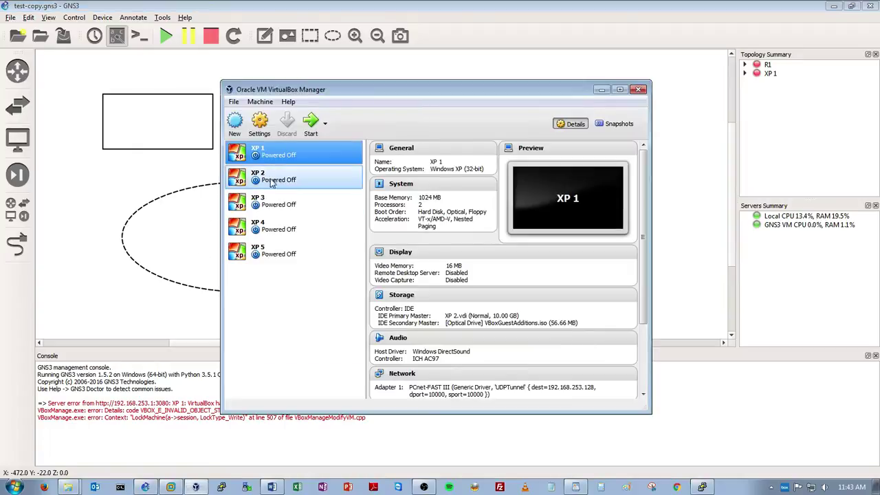
{"action": "right_click", "coordinate": [262, 156]}
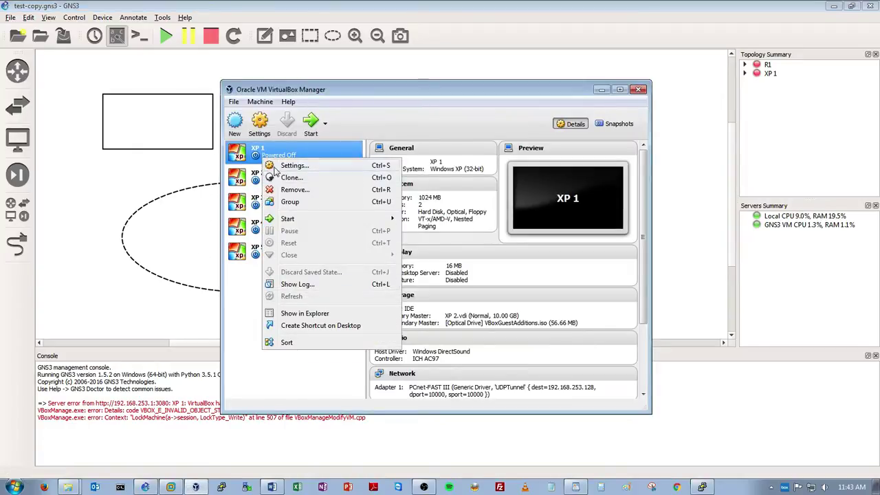
{"action": "left_click", "coordinate": [275, 358]}
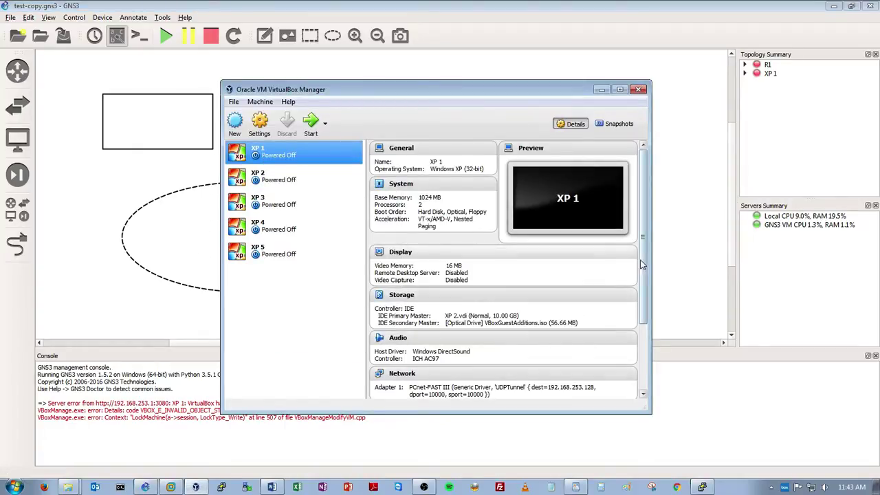
{"action": "scroll", "coordinate": [644, 263], "scroll_direction": "down", "scroll_amount": 3}
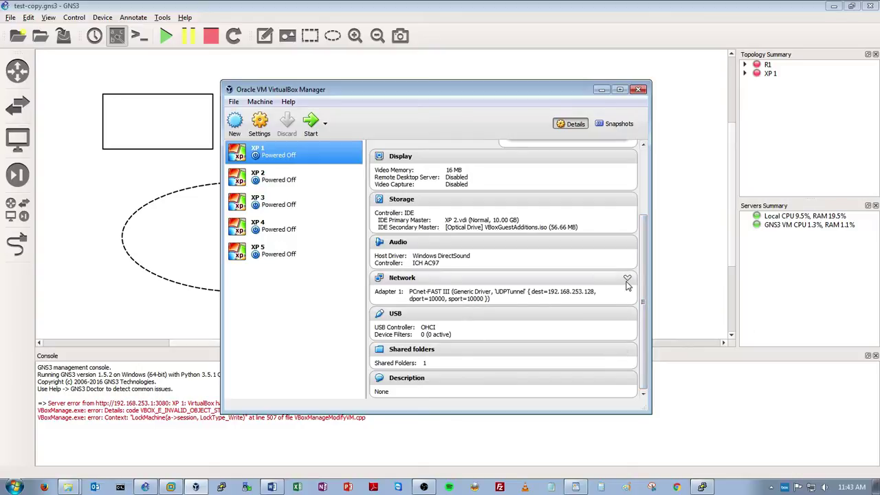
{"action": "left_click", "coordinate": [627, 279]}
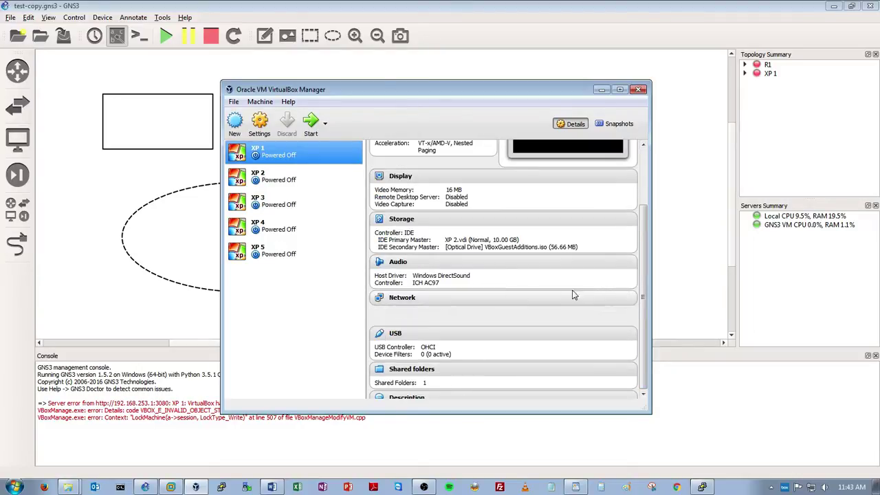
Step: Set XP 1's Adapter 1 to Not attached in VirtualBox and minimize the Manager
{"action": "right_click", "coordinate": [282, 153]}
{"action": "left_click", "coordinate": [302, 165]}
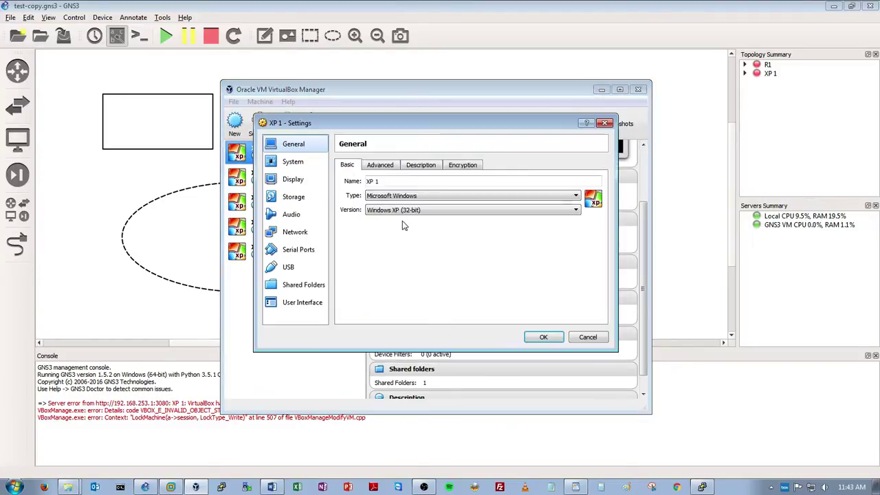
{"action": "left_click", "coordinate": [295, 231]}
{"action": "left_click", "coordinate": [425, 193]}
{"action": "left_click", "coordinate": [416, 193]}
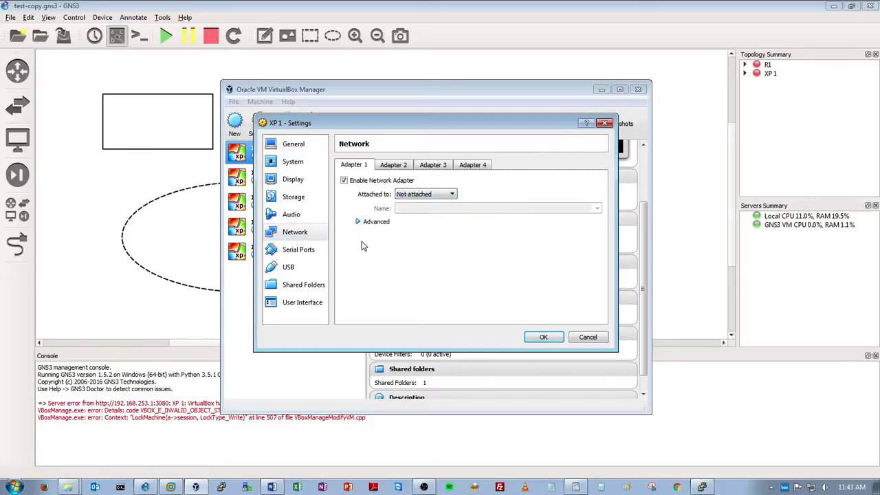
{"action": "left_click", "coordinate": [359, 221]}
{"action": "left_click", "coordinate": [543, 338]}
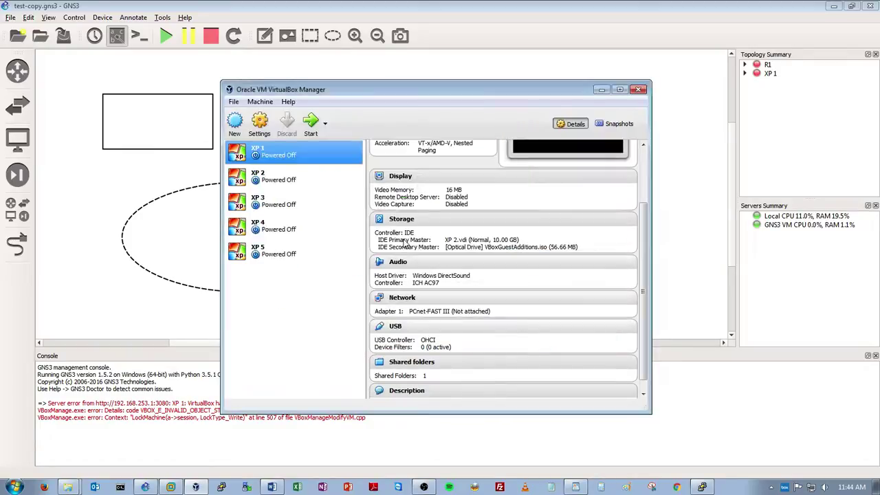
{"action": "left_click", "coordinate": [602, 90]}
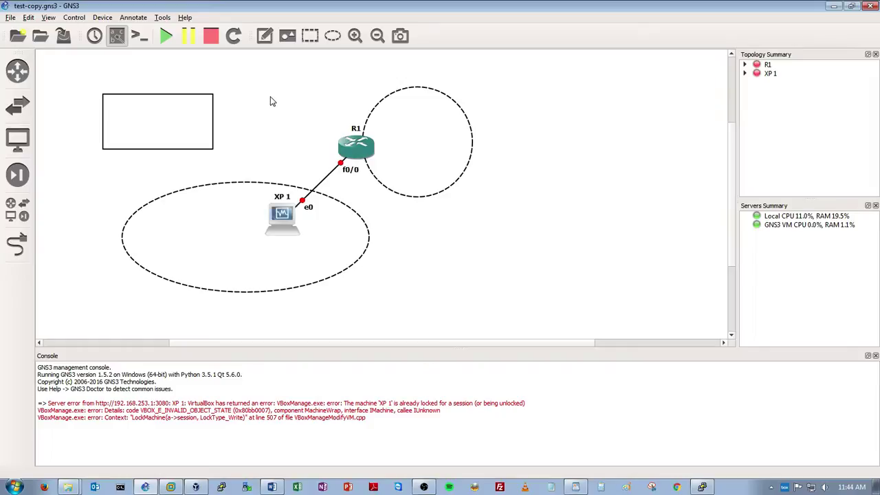
Step: Start R1 and XP 1 with the Start/Resume all devices toolbar button
{"action": "left_click", "coordinate": [165, 37]}
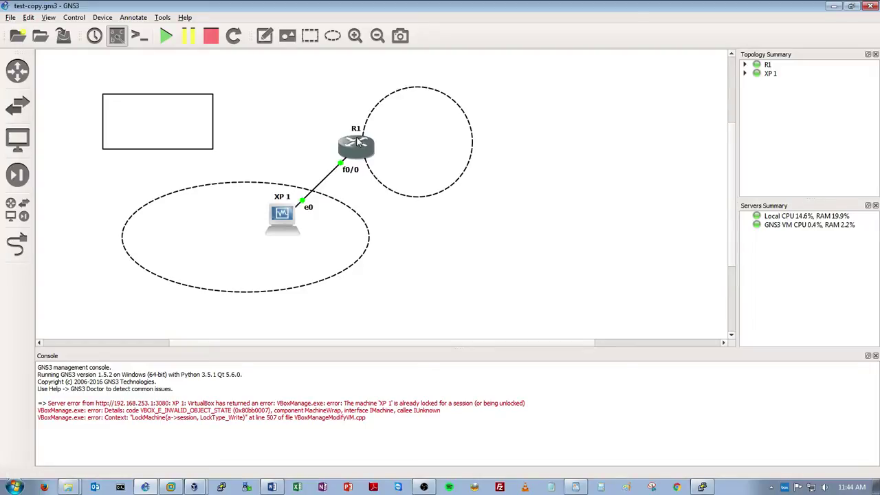
Step: In R1's console, run 'sh ip int br' to confirm FastEthernet0/0 is up at 192.168.1.1
{"action": "double_click", "coordinate": [357, 142]}
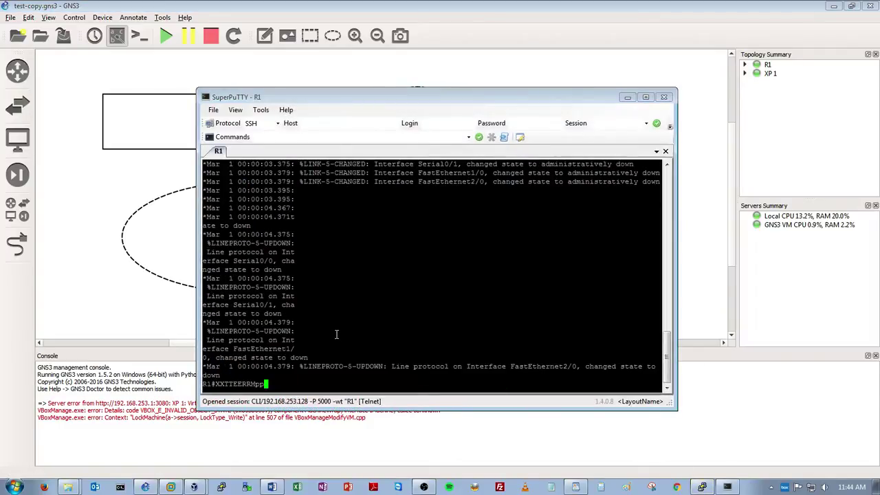
{"action": "key", "text": "BackSpace"}
{"action": "key", "text": "BackSpace"}
{"action": "key", "text": "BackSpace"}
{"action": "key", "text": "BackSpace"}
{"action": "key", "text": "BackSpace"}
{"action": "key", "text": "BackSpace"}
{"action": "key", "text": "BackSpace"}
{"action": "key", "text": "BackSpace"}
{"action": "key", "text": "BackSpace"}
{"action": "key", "text": "BackSpace"}
{"action": "key", "text": "BackSpace"}
{"action": "key", "text": "Return"}
{"action": "key", "text": "Return"}
{"action": "key", "text": "Return"}
{"action": "type", "text": "sh ip in "}
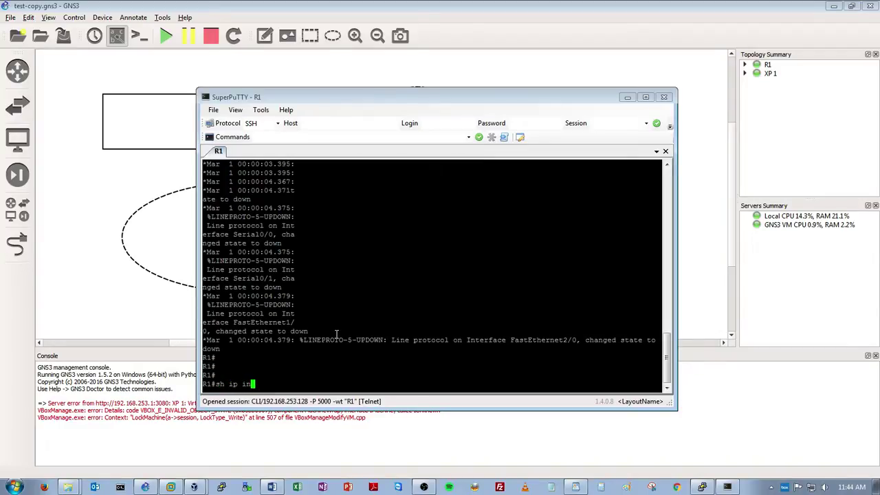
{"action": "type", "text": "t br"}
{"action": "key", "text": "Return"}
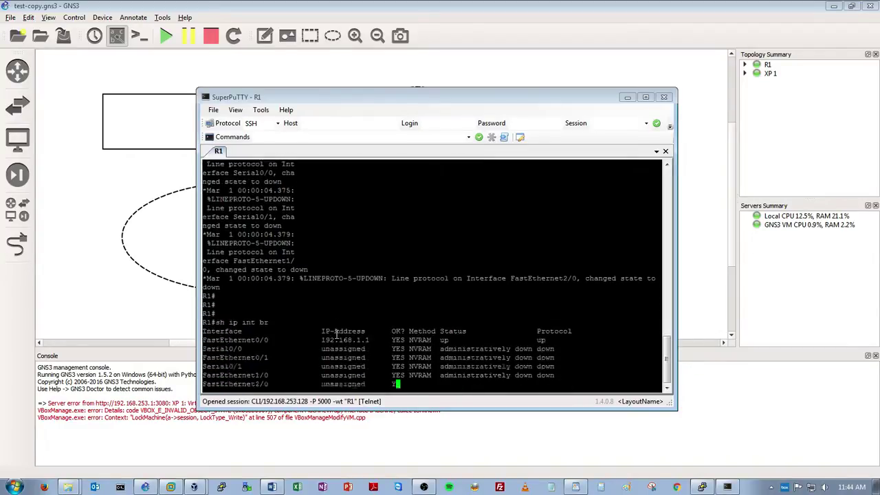
{"action": "key", "text": "Return"}
{"action": "key", "text": "Return"}
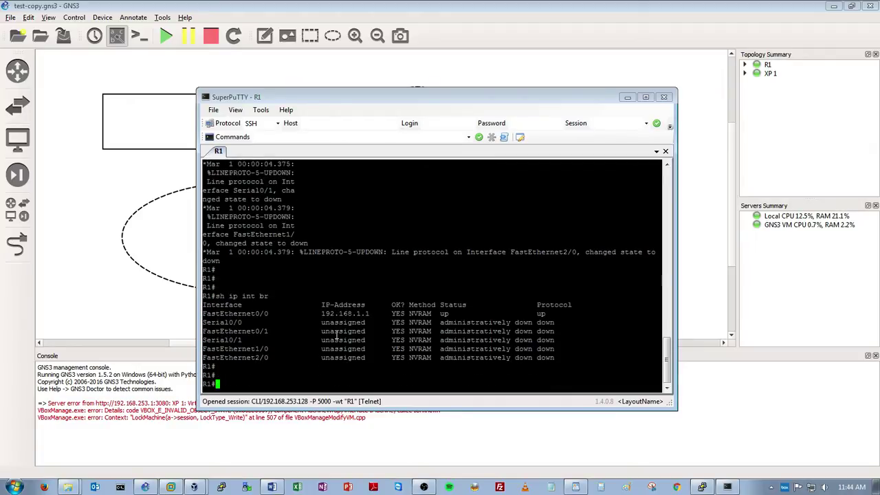
Step: Ping 192.168.1.3 from R1 and confirm 100 percent success, then return to GNS3
{"action": "type", "text": "ping"}
{"action": "key", "text": "Up"}
{"action": "key", "text": "BackSpace"}
{"action": "key", "text": "BackSpace"}
{"action": "key", "text": "BackSpace"}
{"action": "key", "text": "BackSpace"}
{"action": "key", "text": "BackSpace"}
{"action": "key", "text": "BackSpace"}
{"action": "key", "text": "BackSpace"}
{"action": "key", "text": "BackSpace"}
{"action": "key", "text": "BackSpace"}
{"action": "key", "text": "BackSpace"}
{"action": "key", "text": "BackSpace"}
{"action": "key", "text": "BackSpace"}
{"action": "type", "text": "ping "}
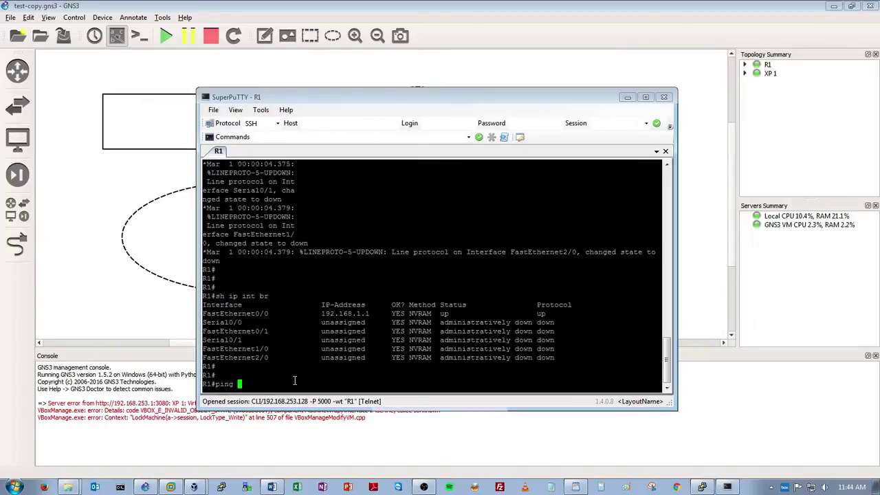
{"action": "type", "text": "192.168.1.3"}
{"action": "key", "text": "Return"}
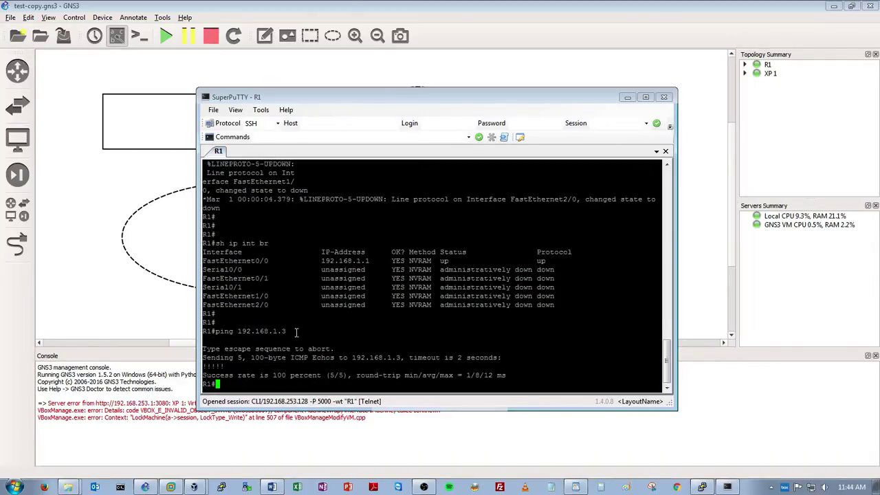
{"action": "left_click", "coordinate": [170, 80]}
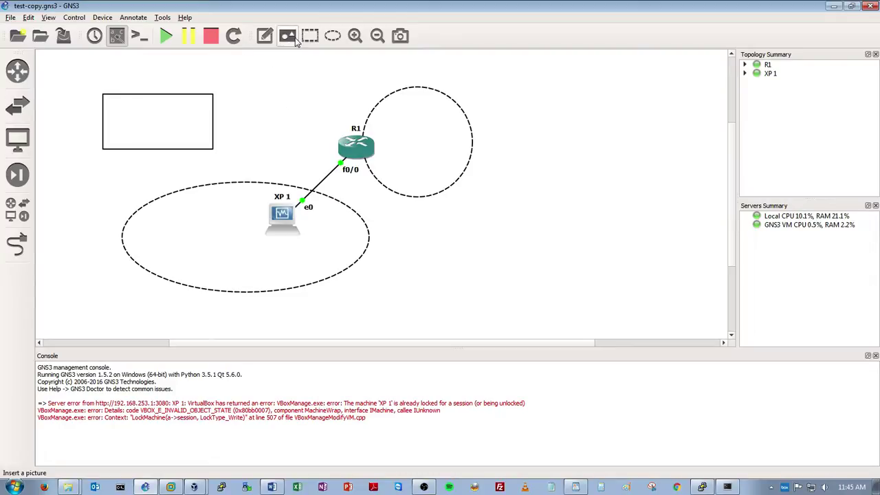
Step: Draw a third dashed ellipse and place it up-left beside the rectangle
{"action": "left_click", "coordinate": [327, 39]}
{"action": "left_click", "coordinate": [268, 115]}
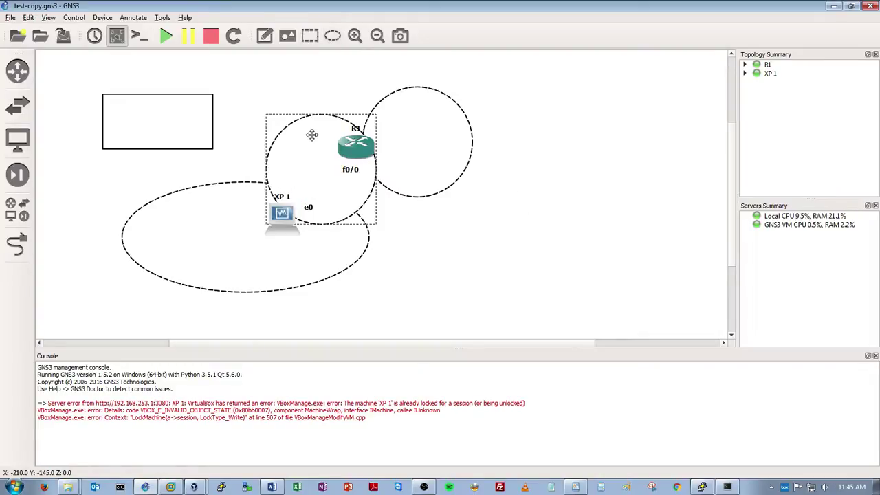
{"action": "left_click_drag", "start_coordinate": [312, 135], "coordinate": [259, 84]}
{"action": "left_click", "coordinate": [362, 81]}
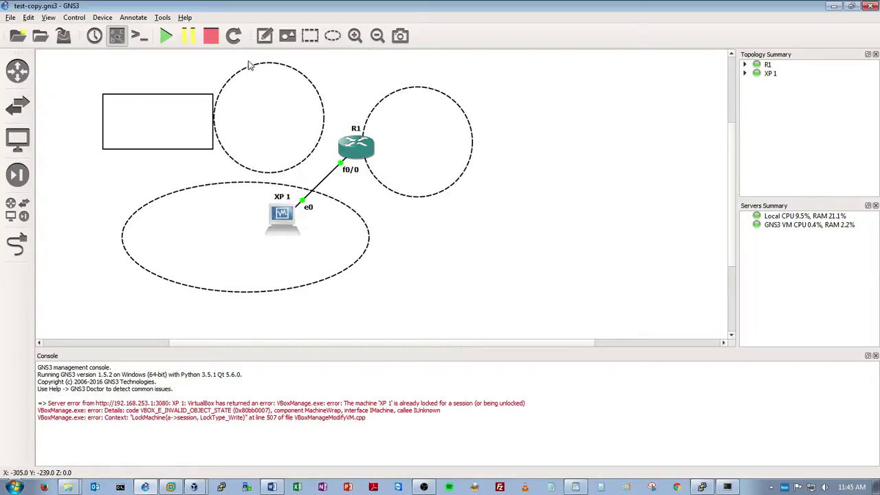
Step: Save the test-copy project, stop all running devices, and put SuperPuTTY away
{"action": "left_click", "coordinate": [64, 36]}
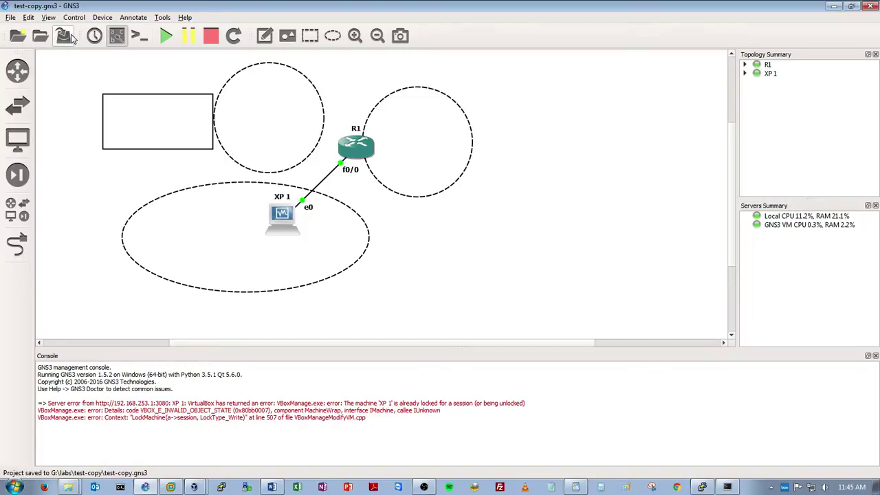
{"action": "left_click", "coordinate": [211, 39]}
{"action": "left_click", "coordinate": [627, 97]}
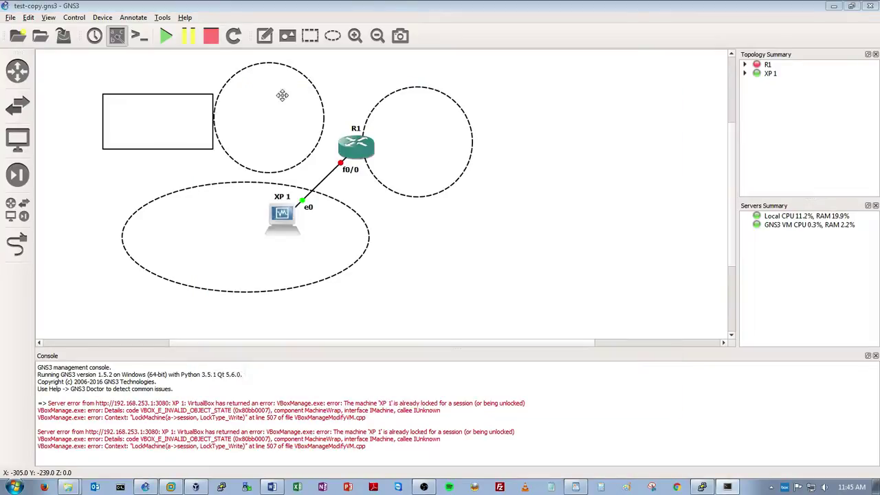
Step: Attempt to open test-ORIGINAL, acknowledge the still-running warning, and stop XP 1
{"action": "left_click", "coordinate": [42, 36]}
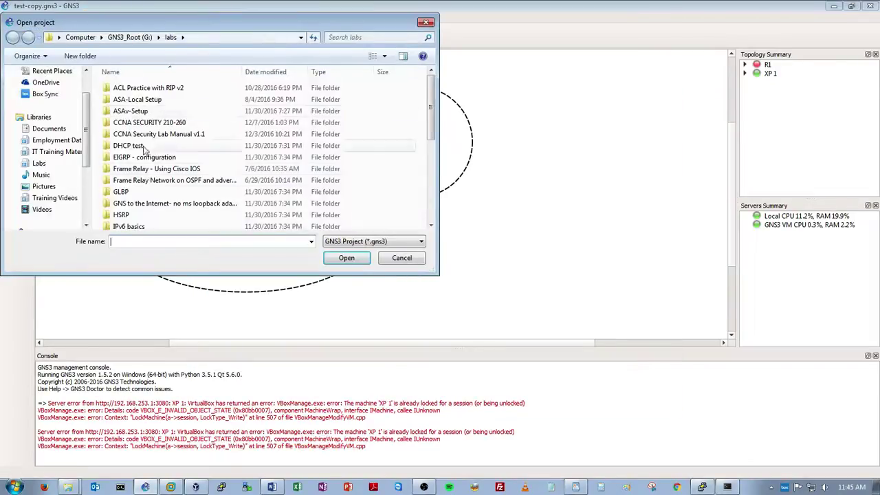
{"action": "scroll", "coordinate": [177, 187], "scroll_direction": "down", "scroll_amount": 5}
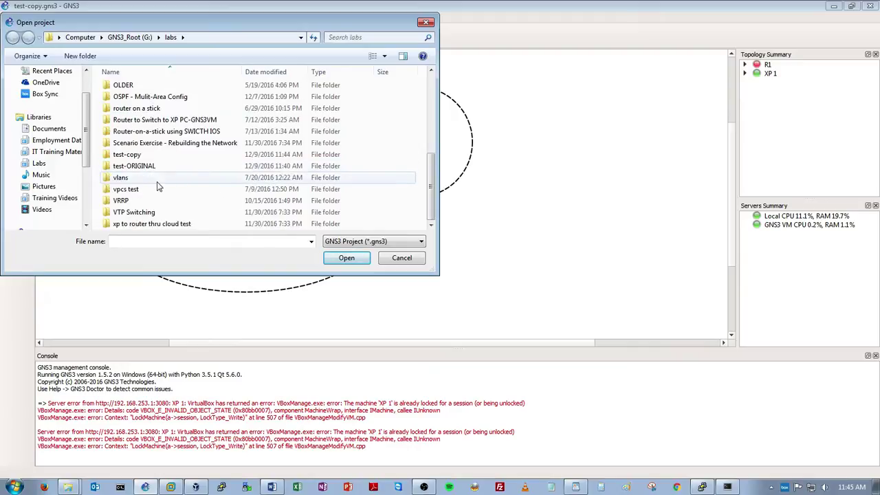
{"action": "double_click", "coordinate": [112, 166]}
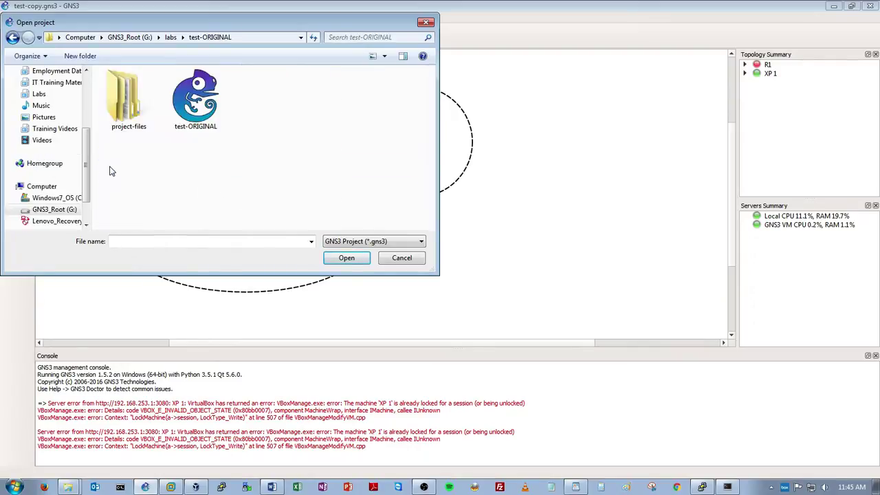
{"action": "double_click", "coordinate": [197, 107]}
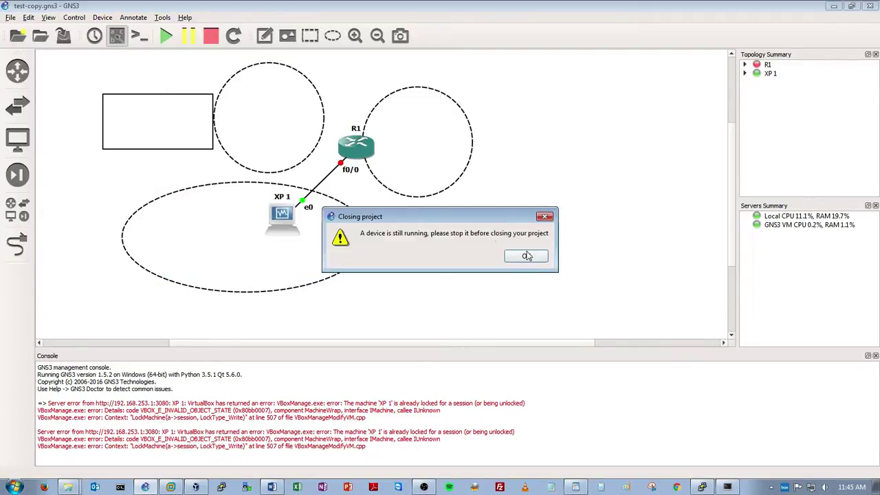
{"action": "left_click", "coordinate": [529, 257]}
{"action": "right_click", "coordinate": [289, 219]}
{"action": "left_click", "coordinate": [326, 338]}
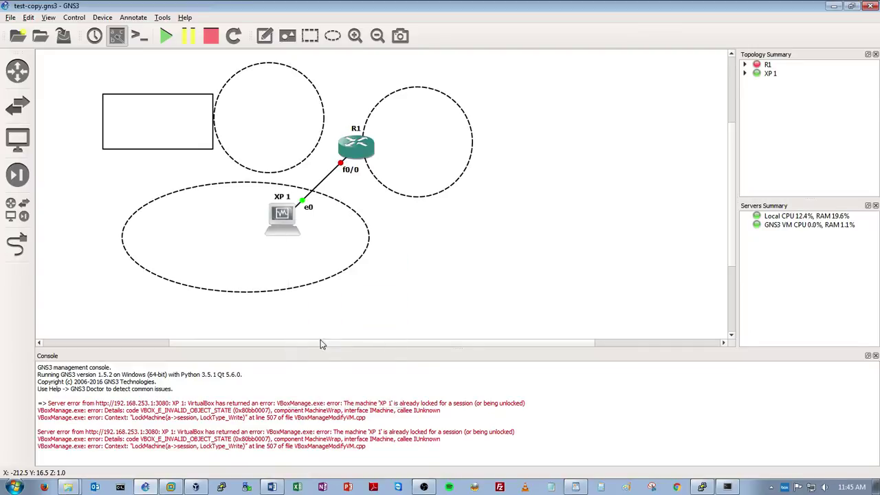
Step: Open test-ORIGINAL\test-ORIGINAL.gns3, showing the topology with only two ellipses
{"action": "left_click", "coordinate": [18, 36]}
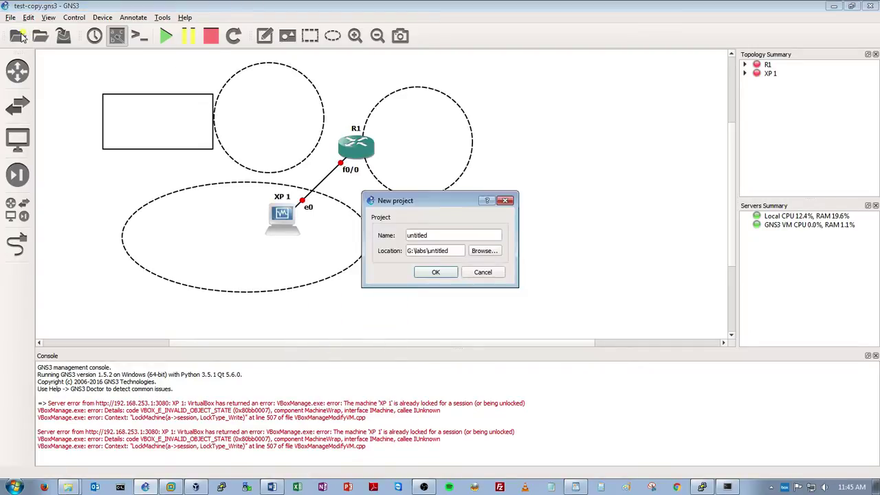
{"action": "left_click", "coordinate": [482, 273]}
{"action": "left_click", "coordinate": [40, 36]}
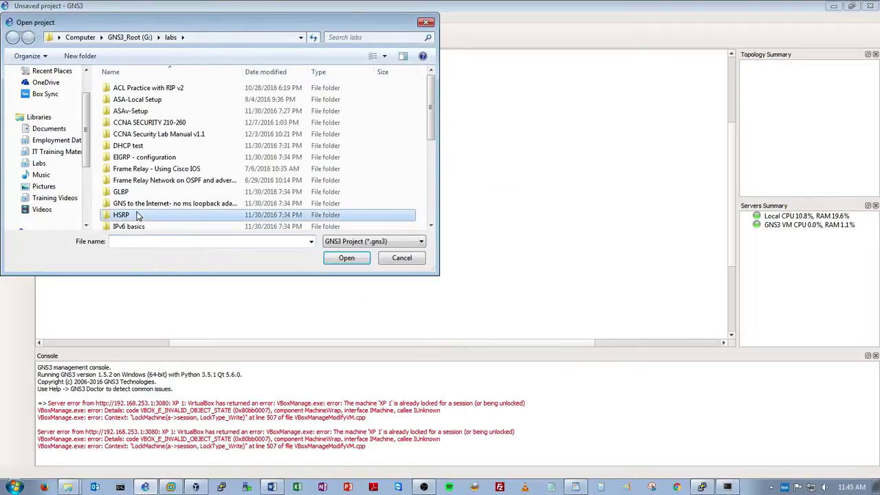
{"action": "scroll", "coordinate": [167, 218], "scroll_direction": "down", "scroll_amount": 10}
{"action": "double_click", "coordinate": [114, 171]}
{"action": "double_click", "coordinate": [196, 113]}
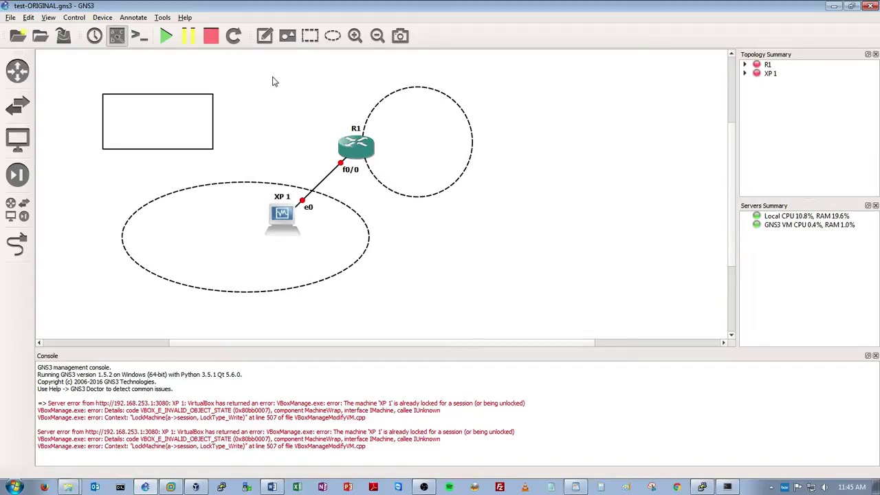
Step: Start all devices in test-ORIGINAL so R1 runs and XP 1 boots
{"action": "left_click", "coordinate": [165, 36]}
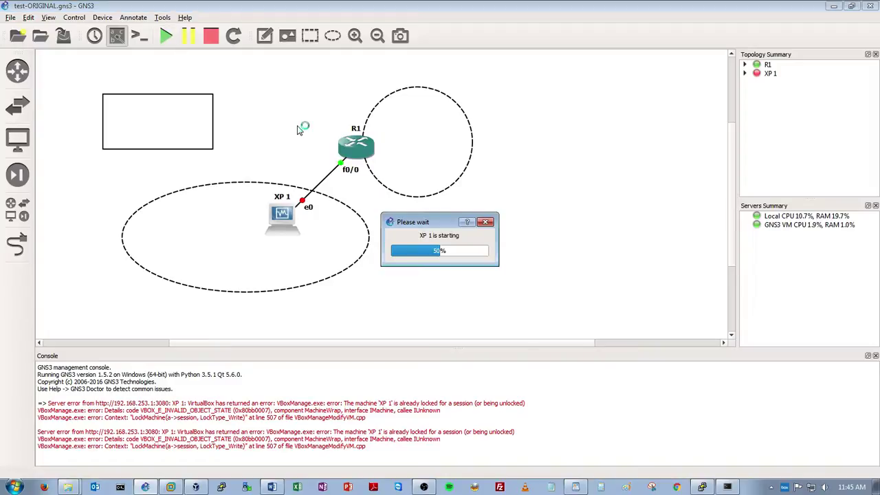